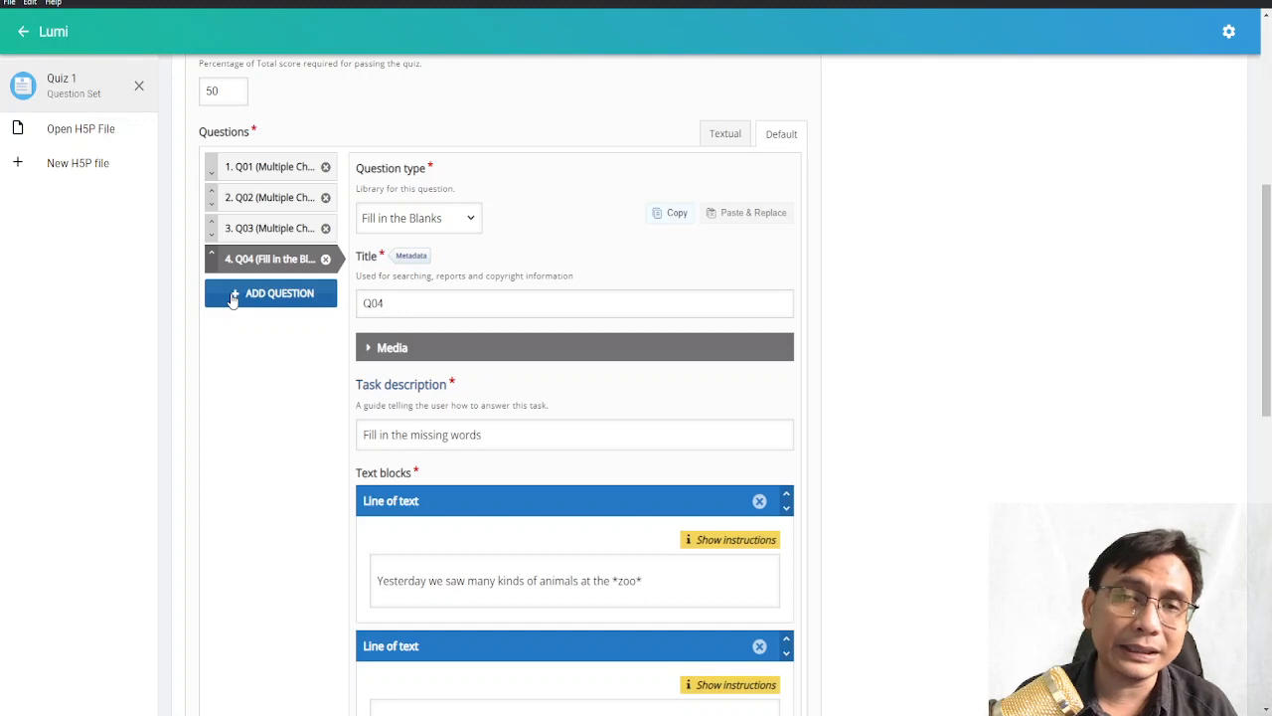
Add a fifth question to the set with the Drag the Words question type and title it "Q05".
{"action": "left_click", "coordinate": [232, 295]}
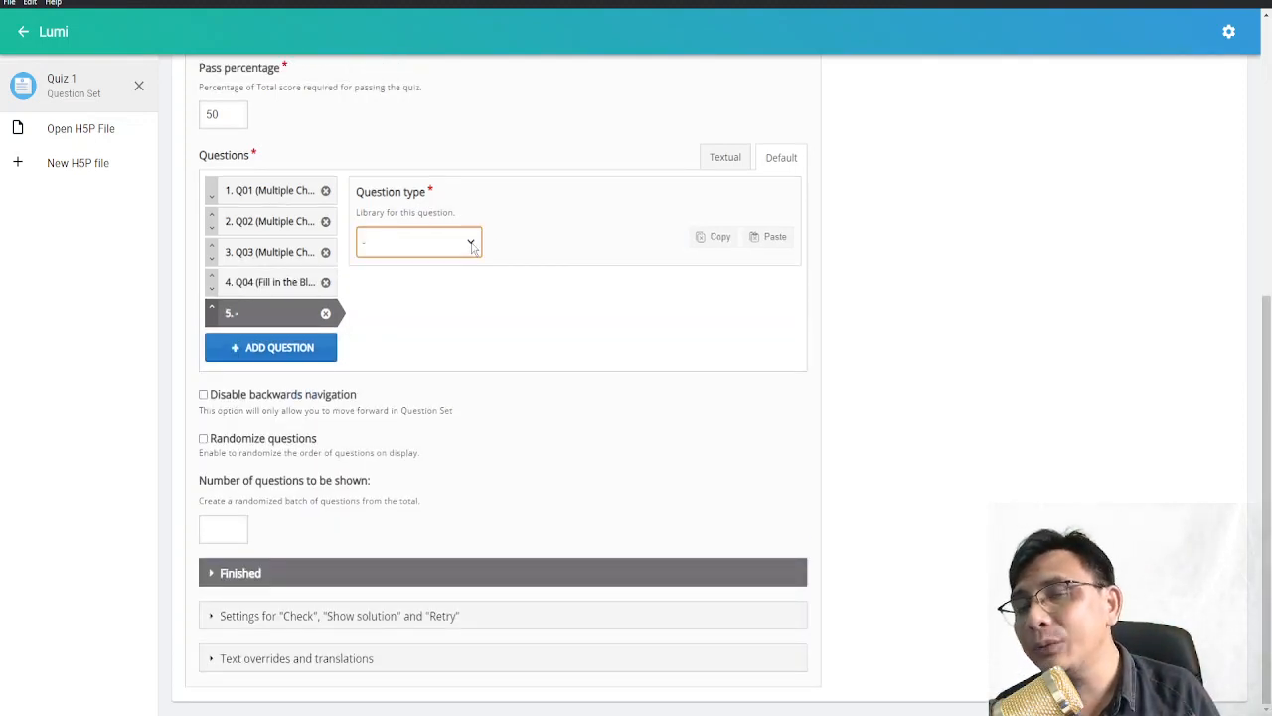
{"action": "left_click", "coordinate": [463, 360]}
{"action": "left_click", "coordinate": [488, 305]}
{"action": "key", "text": "ctrl+a"}
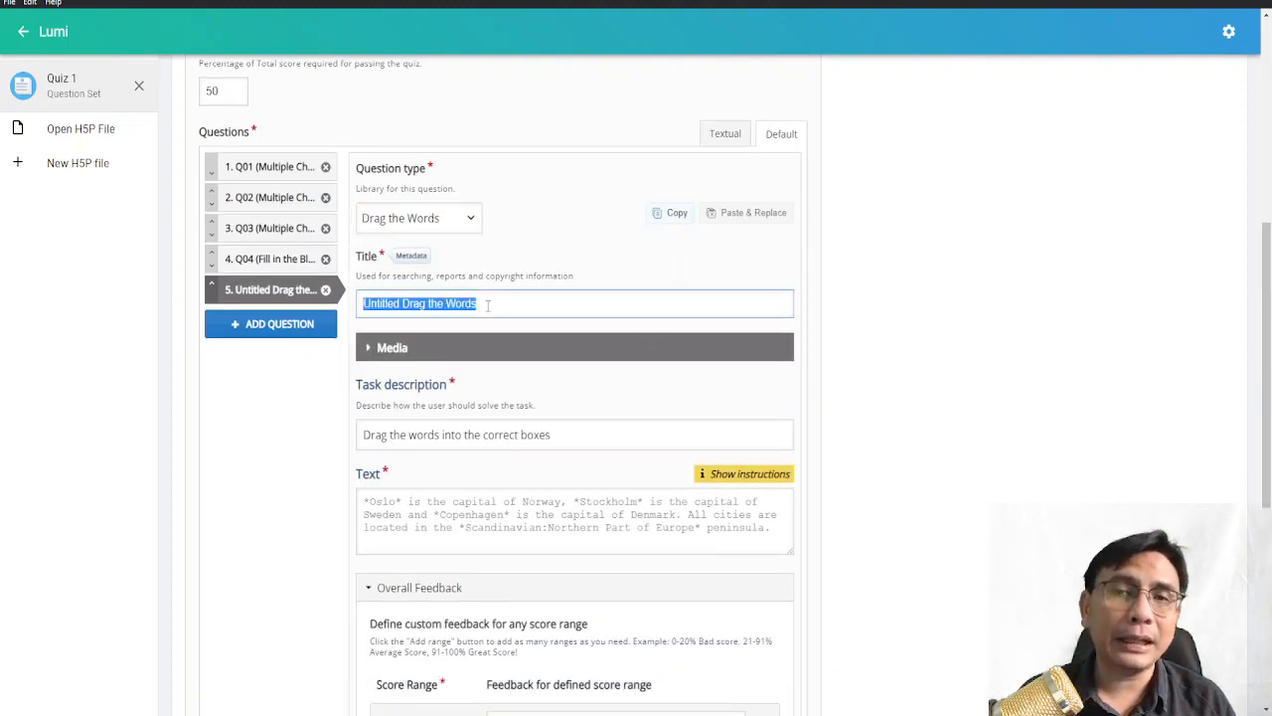
{"action": "type", "text": "Q05"}
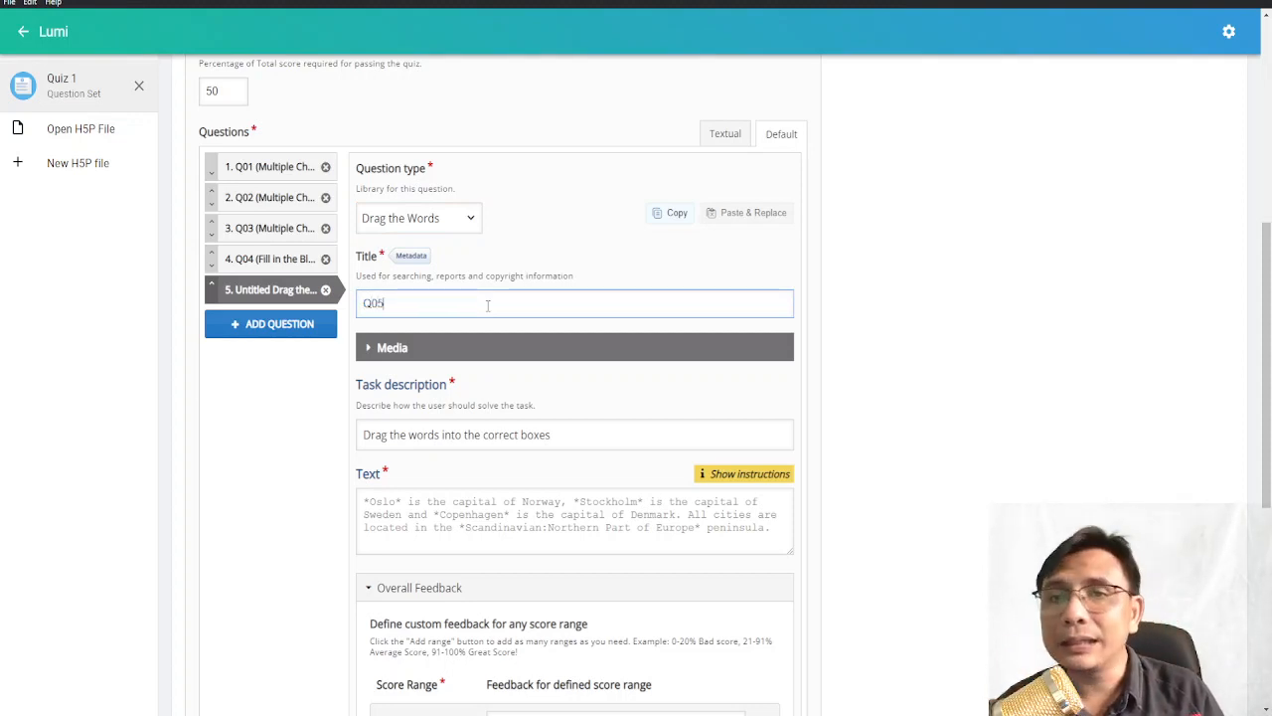
{"action": "left_click", "coordinate": [510, 437]}
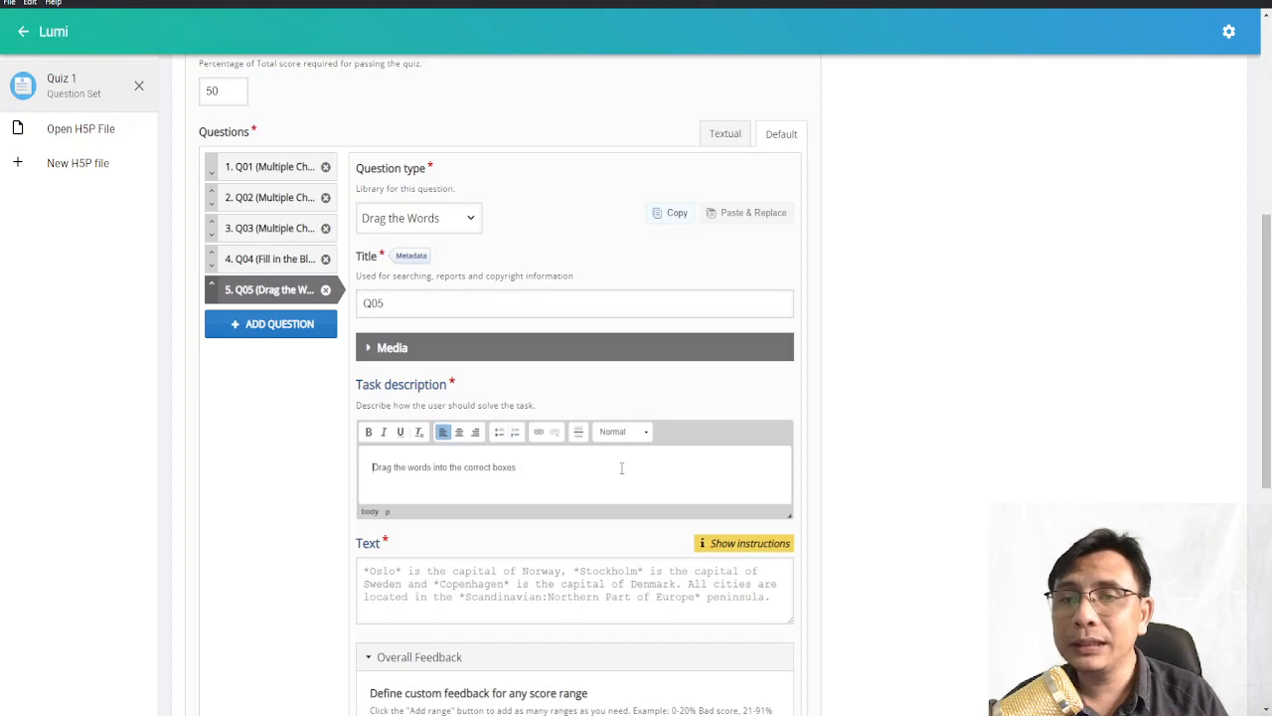
Begin the Q05 question text with the sentence "My father is a doctor.".
{"action": "scroll", "coordinate": [552, 475], "scroll_direction": "down", "scroll_amount": 1}
{"action": "scroll", "coordinate": [557, 472], "scroll_direction": "down", "scroll_amount": 1}
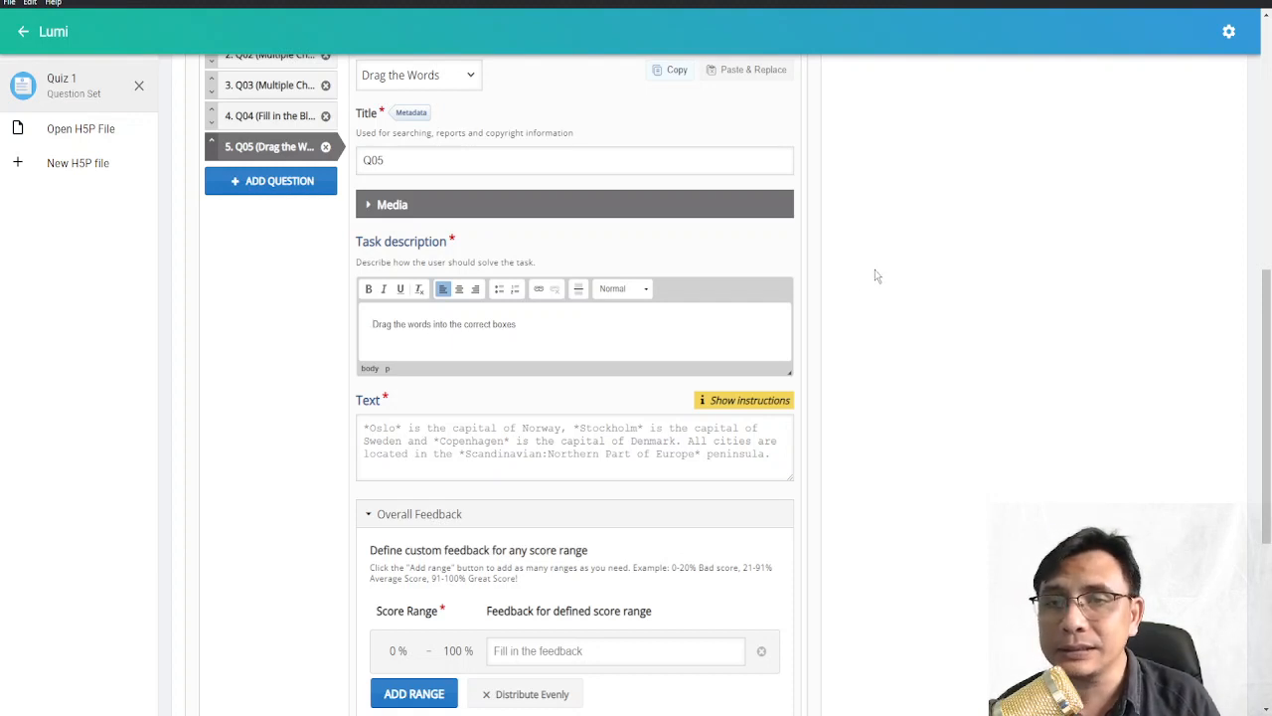
{"action": "left_click", "coordinate": [683, 467]}
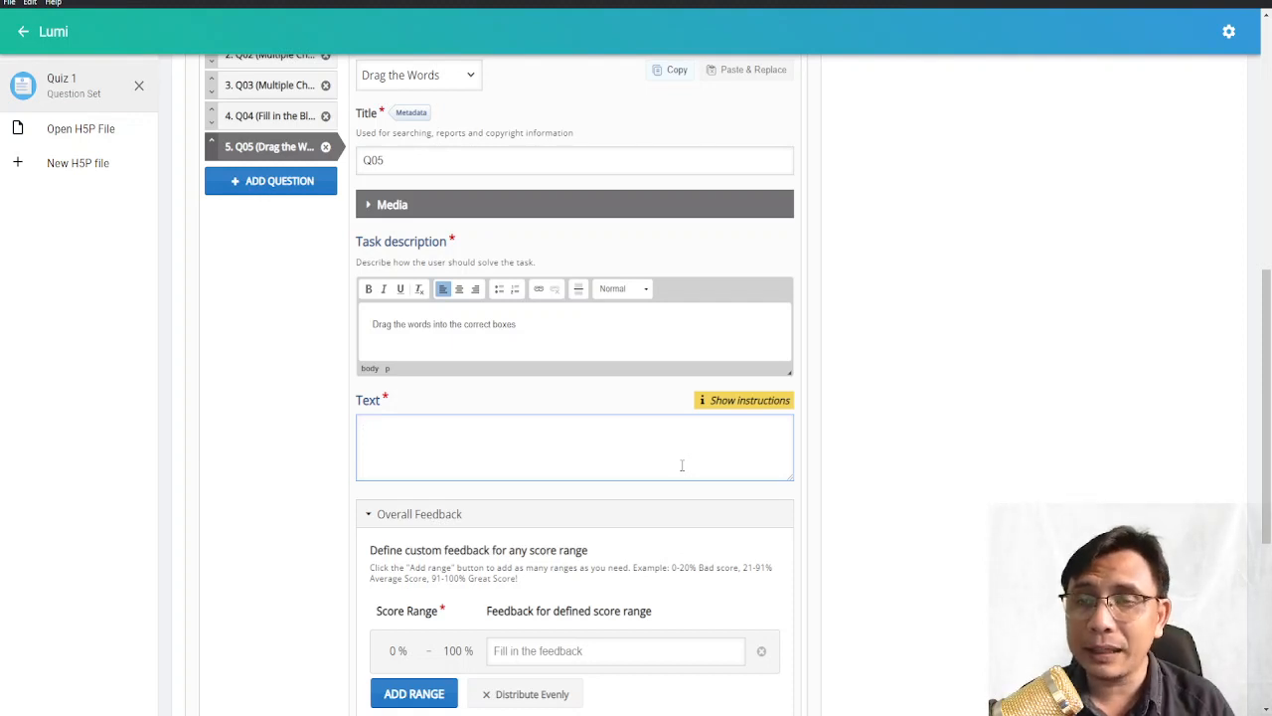
{"action": "type", "text": "My fa"}
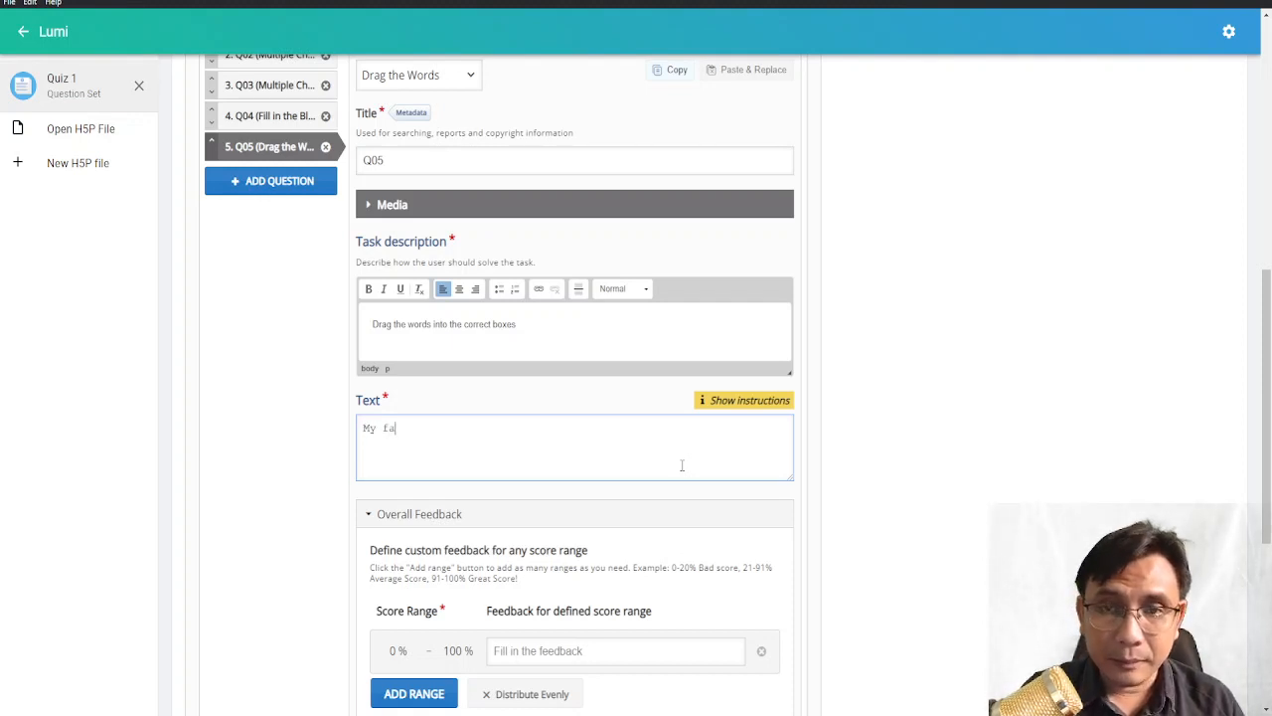
{"action": "type", "text": "ther is"}
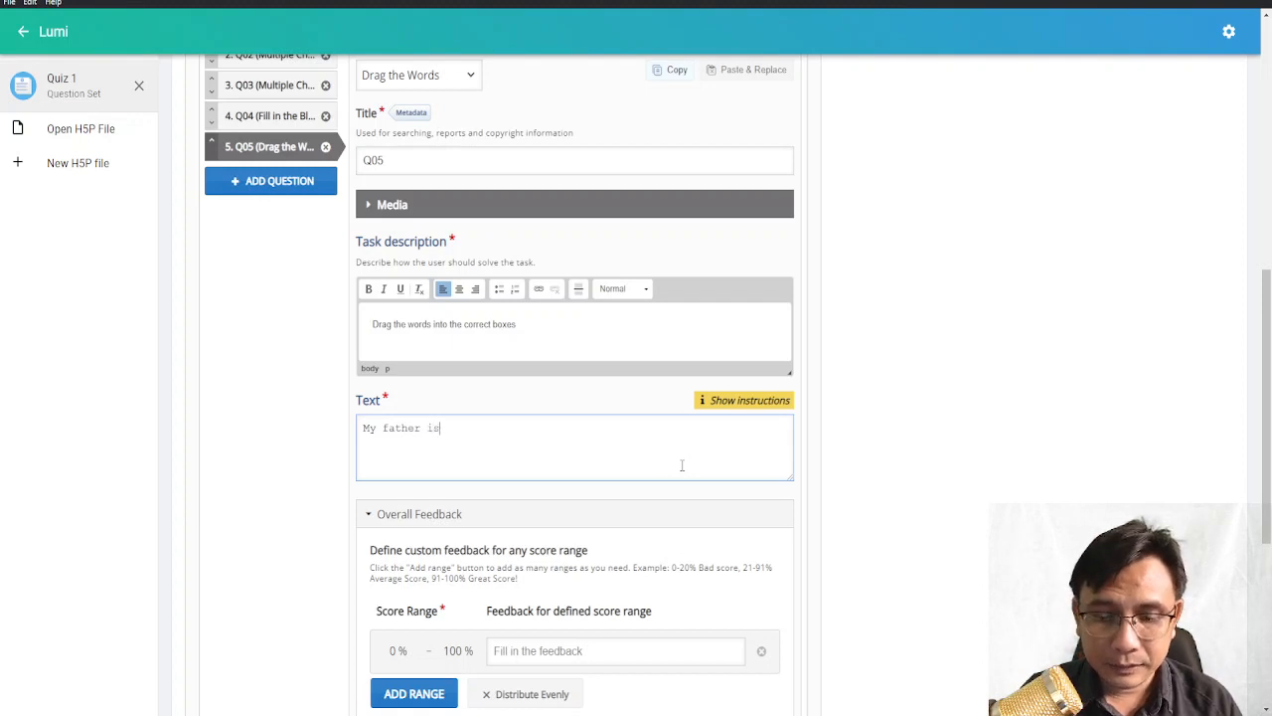
{"action": "type", "text": " a doctr"}
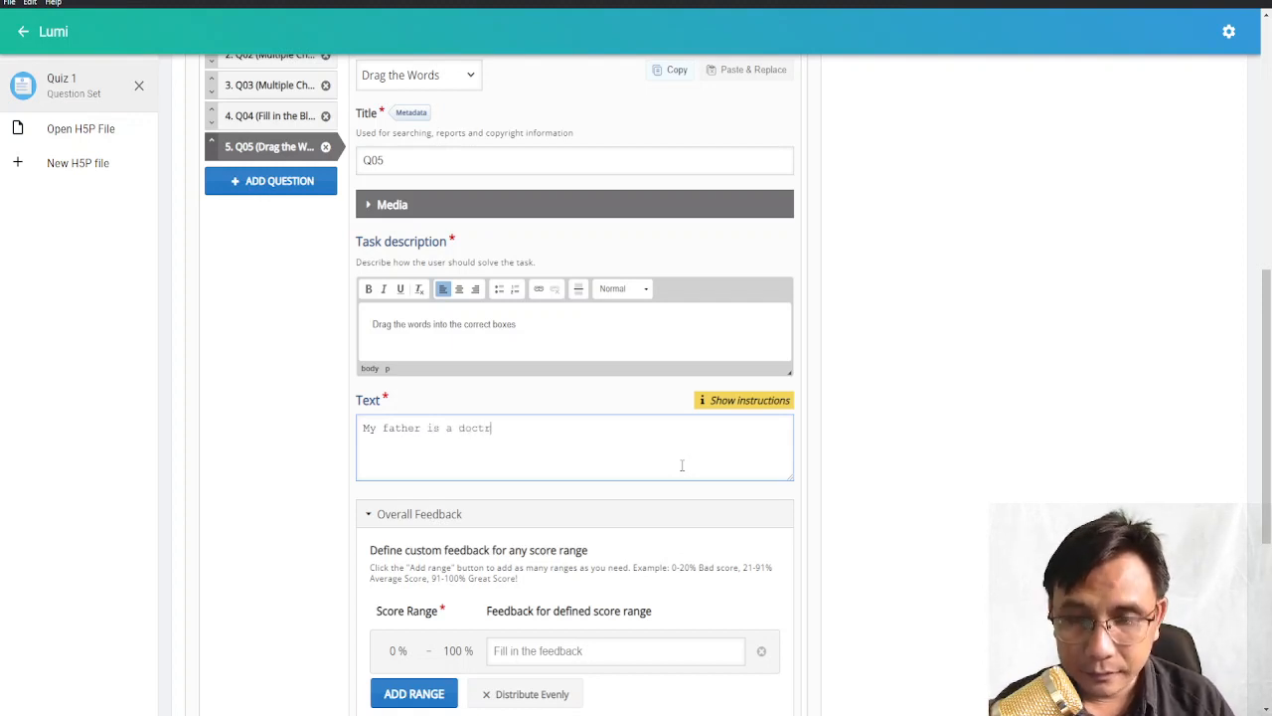
{"action": "key", "text": "BackSpace"}
{"action": "type", "text": "or. He "}
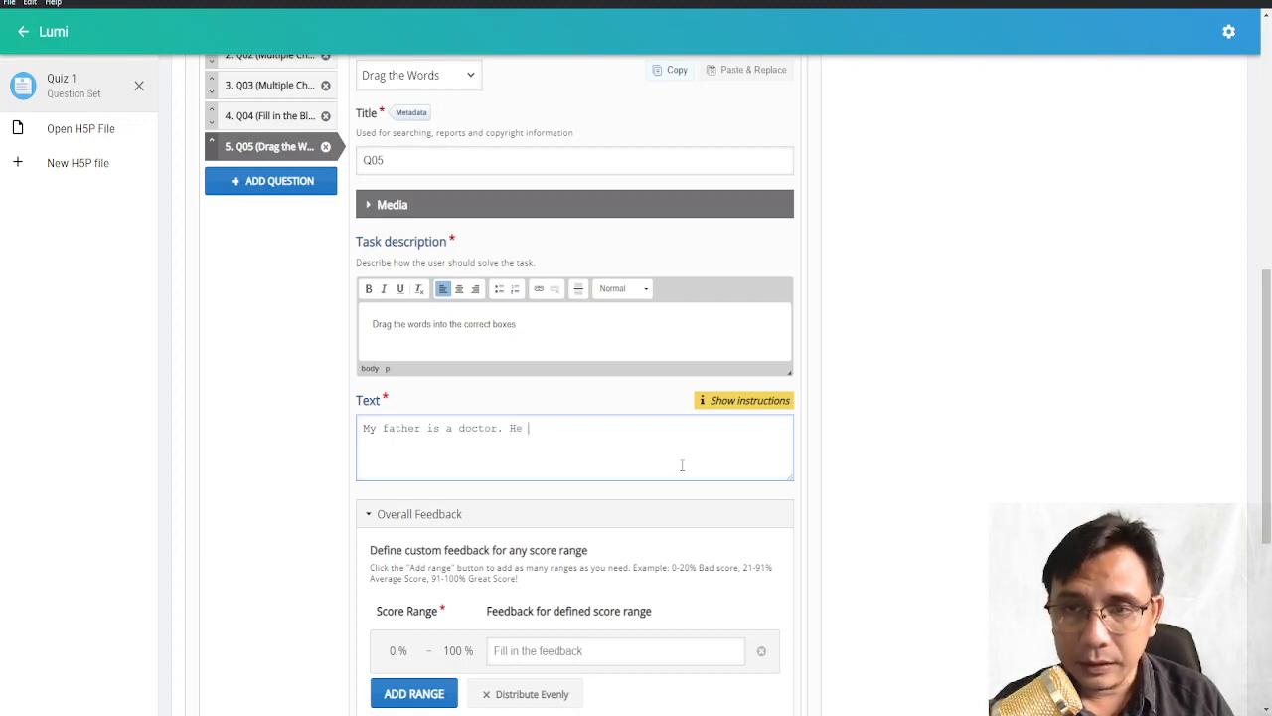
Add the sentence "He works in a hospital in another town." after the first one in the question text.
{"action": "type", "text": "works "}
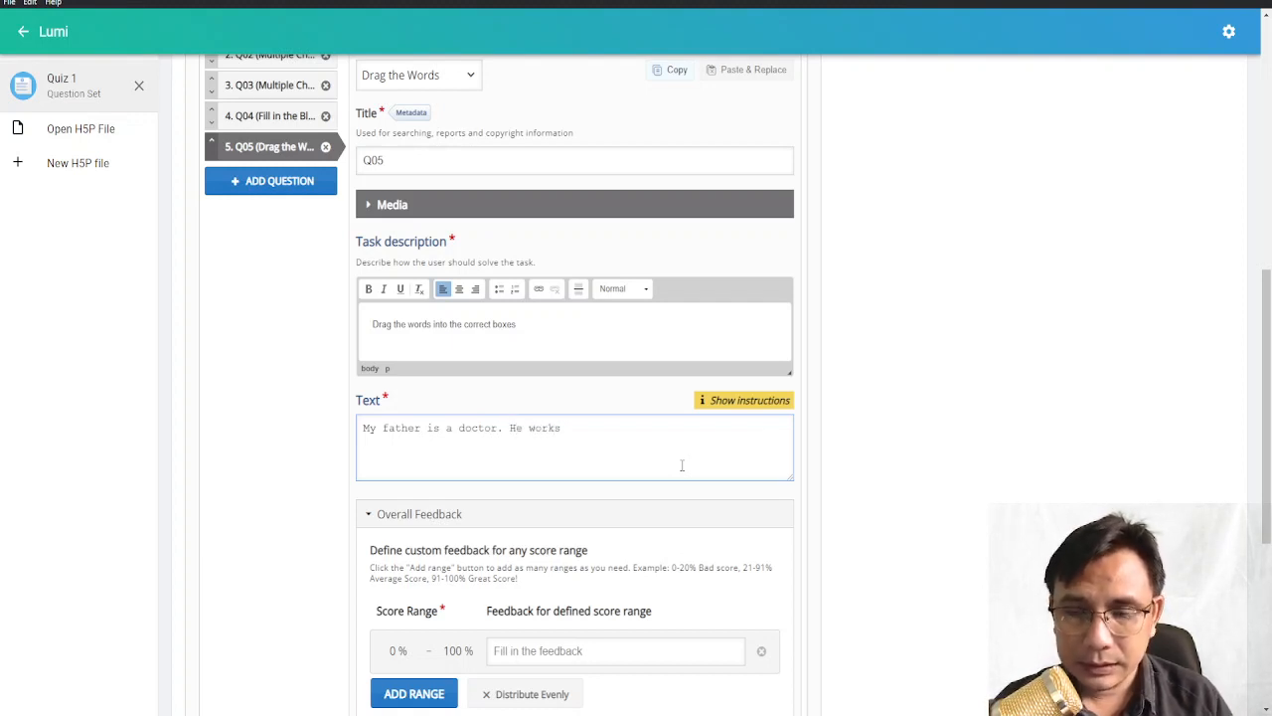
{"action": "type", "text": "im a hos"}
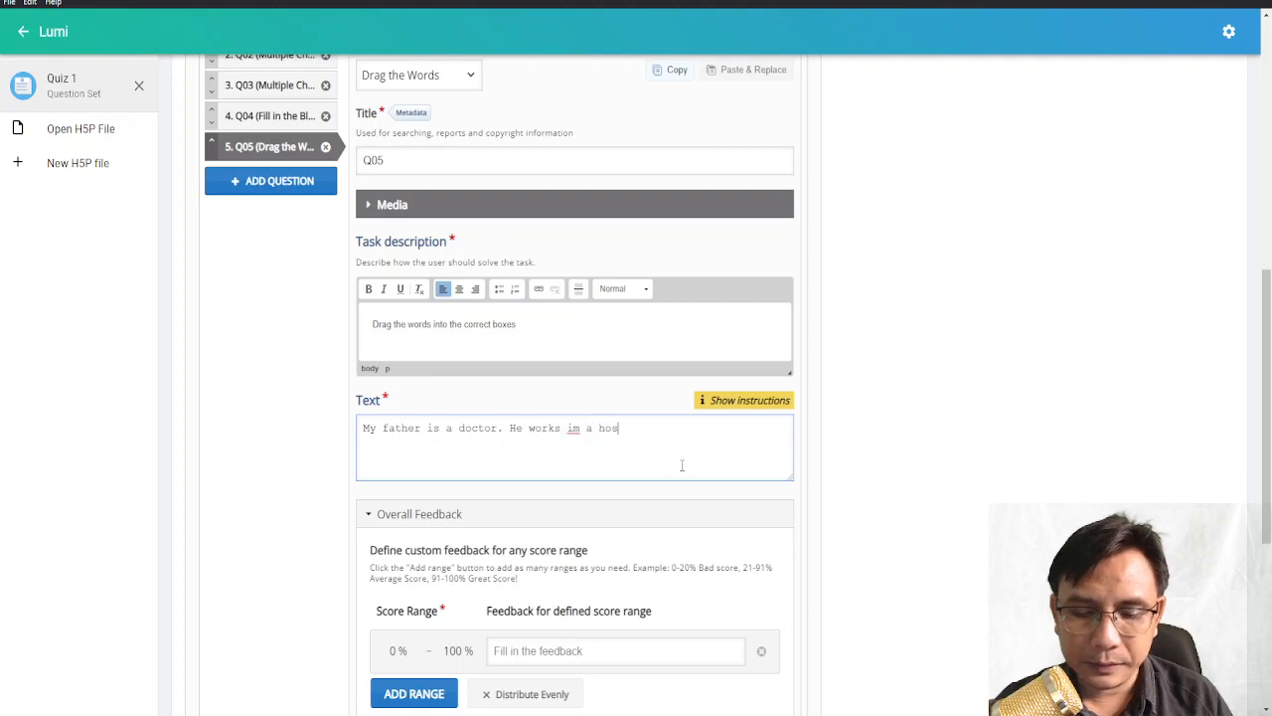
{"action": "type", "text": "pital in"}
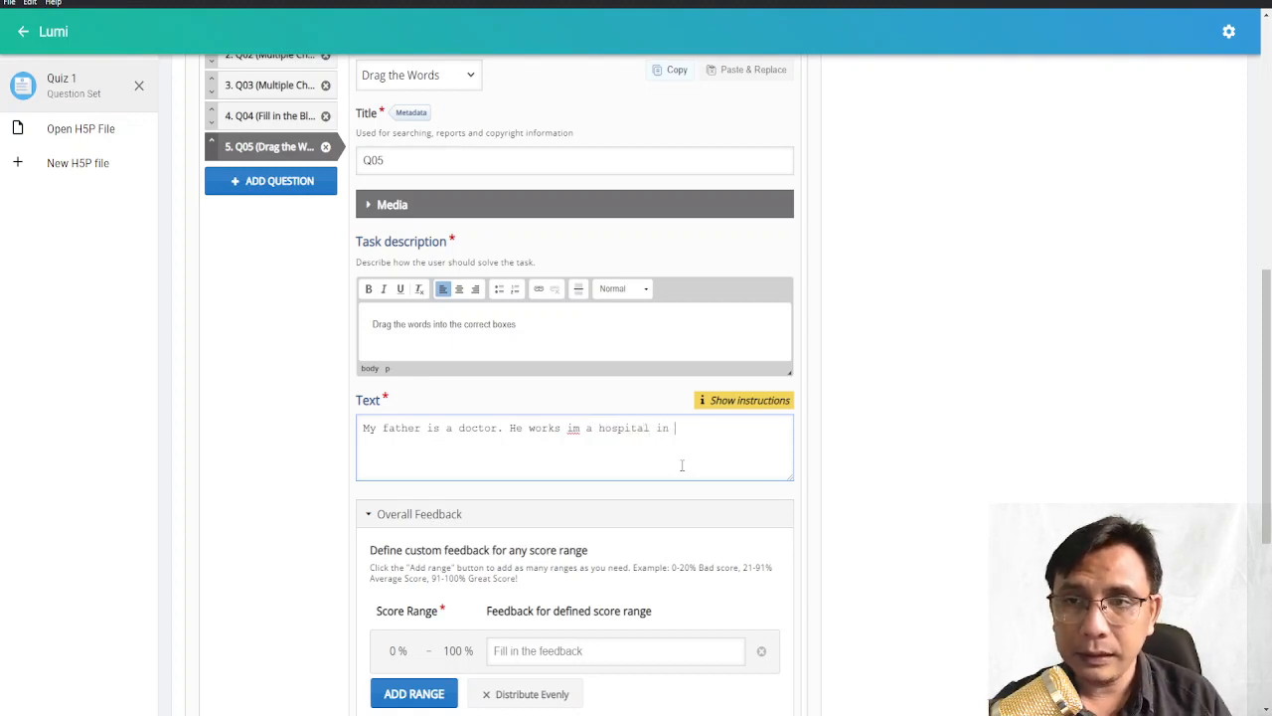
{"action": "key", "text": "Left"}
{"action": "key", "text": "Left"}
{"action": "key", "text": "Left"}
{"action": "key", "text": "Left"}
{"action": "key", "text": "Left"}
{"action": "key", "text": "Left"}
{"action": "key", "text": "Left"}
{"action": "key", "text": "Left"}
{"action": "key", "text": "Left"}
{"action": "key", "text": "Left"}
{"action": "key", "text": "Left"}
{"action": "key", "text": "Left"}
{"action": "key", "text": "Left"}
{"action": "key", "text": "Left"}
{"action": "key", "text": "Left"}
{"action": "key", "text": "BackSpace"}
{"action": "type", "text": "n"}
{"action": "key", "text": "End"}
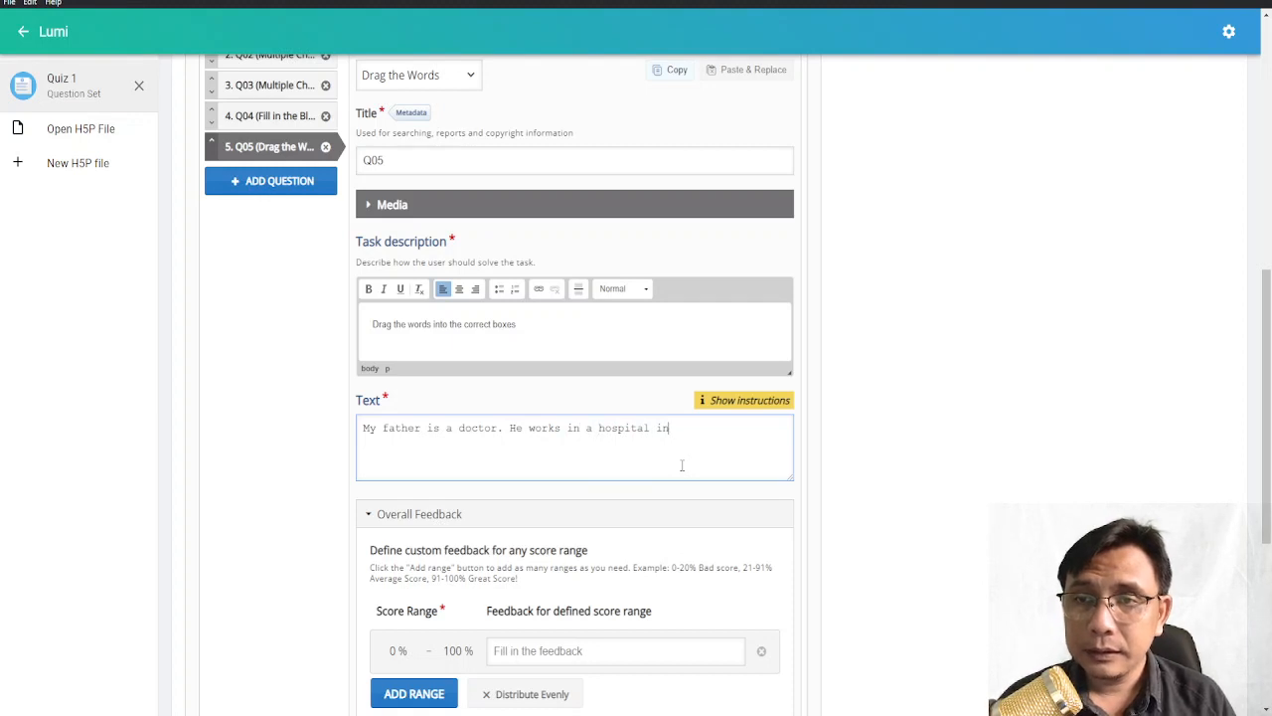
{"action": "type", "text": "anote"}
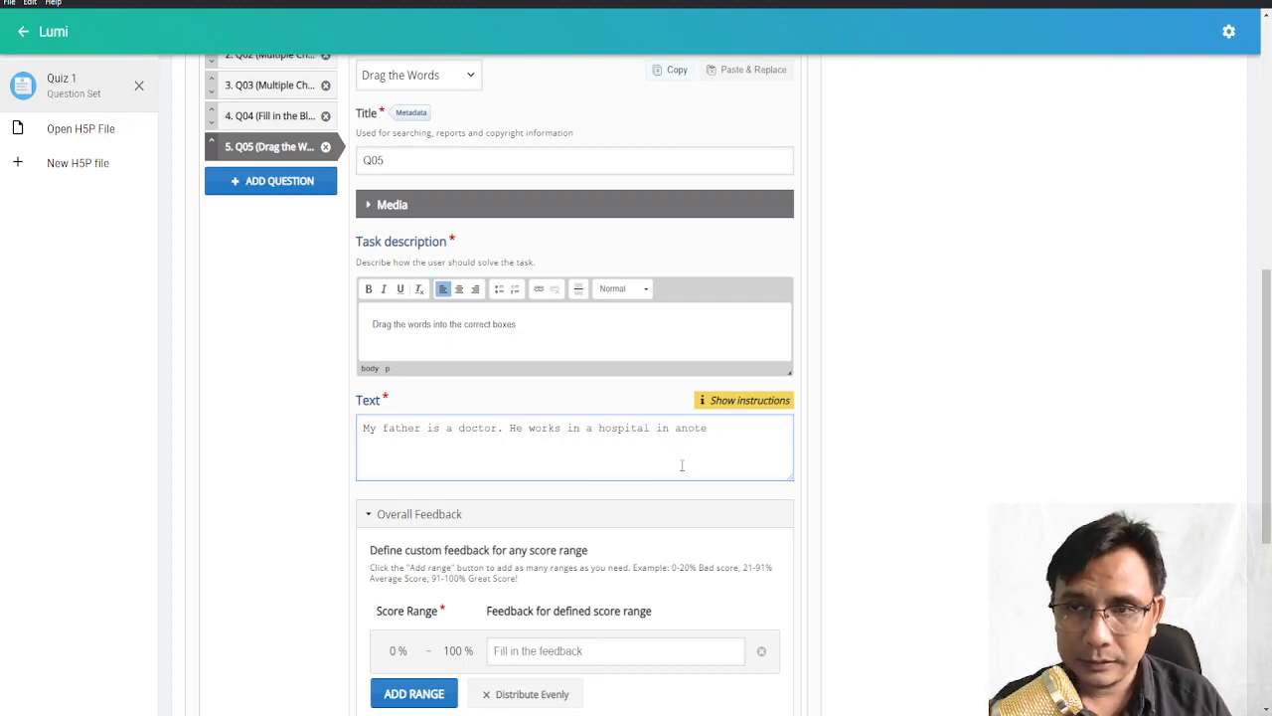
{"action": "key", "text": "BackSpace"}
{"action": "type", "text": "her tow"}
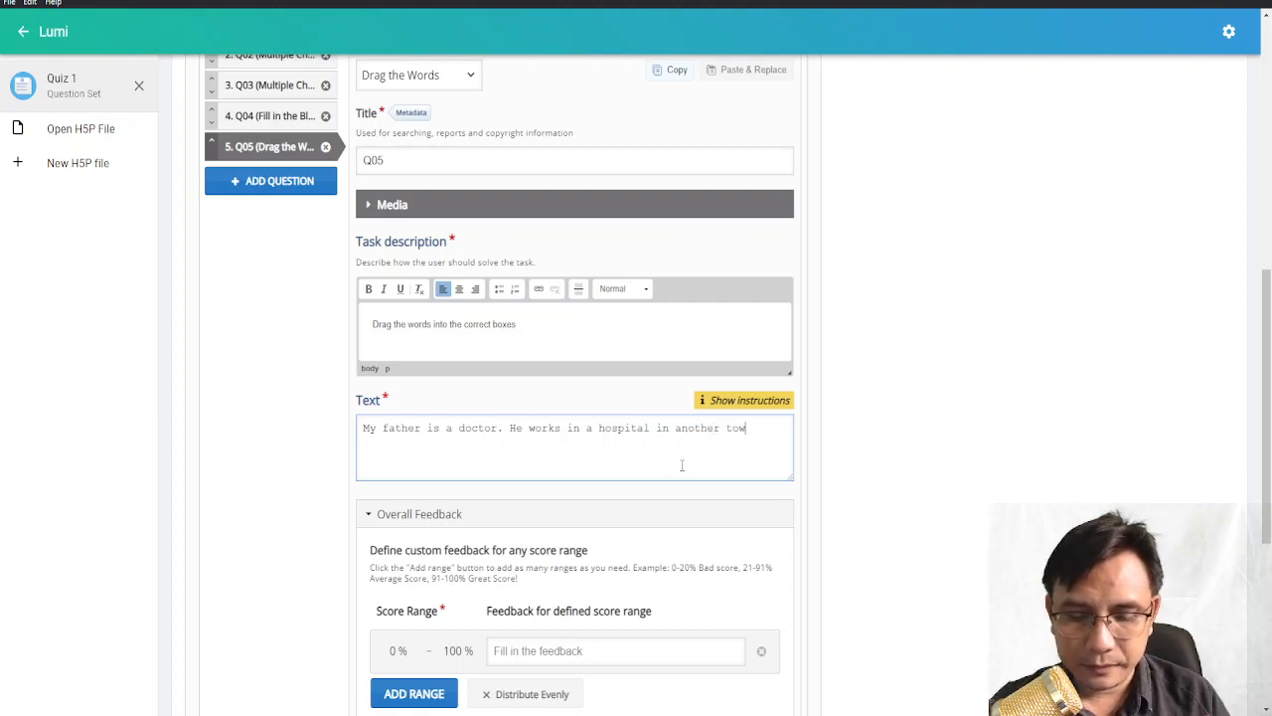
{"action": "type", "text": "n. My "}
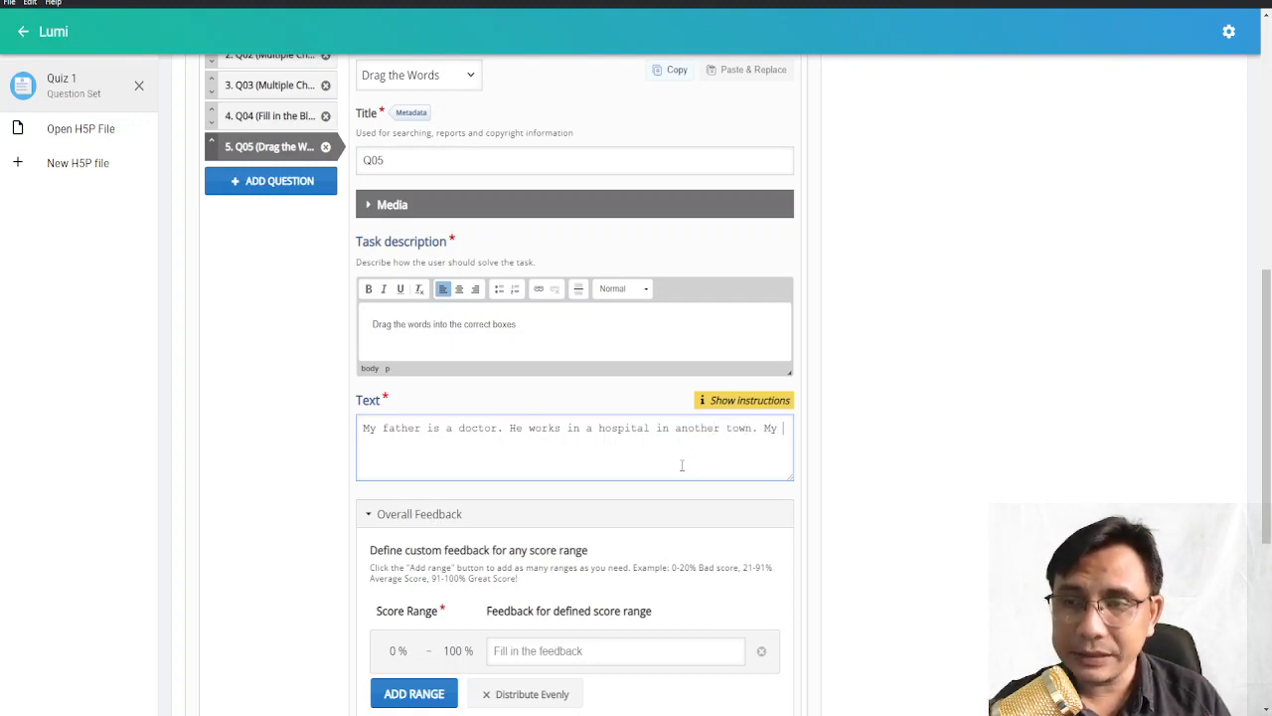
Continue the question text with "My mother is a teacher. She teaches elementary school.".
{"action": "type", "text": "mother is a teacher"}
{"action": "type", "text": ". She te"}
{"action": "type", "text": "acher"}
{"action": "type", "text": " e"}
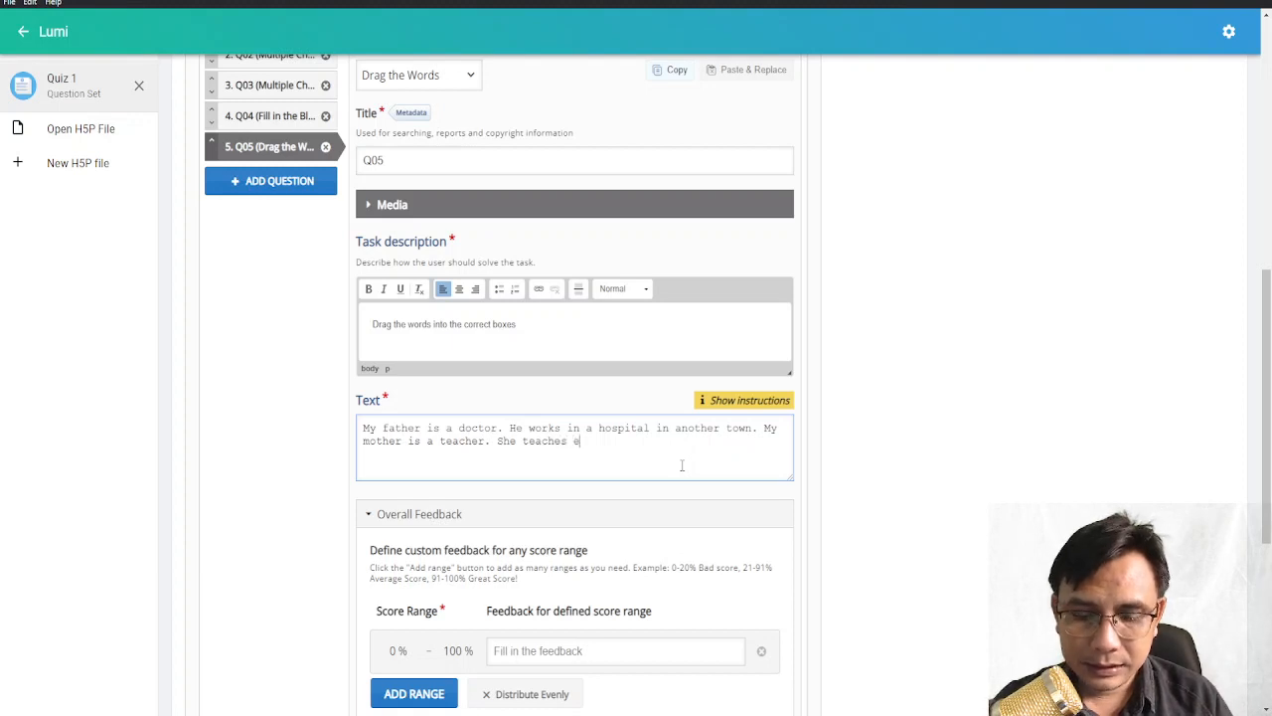
{"action": "type", "text": "lementary"}
{"action": "key", "text": "BackSpace"}
{"action": "key", "text": "BackSpace"}
{"action": "key", "text": "BackSpace"}
{"action": "type", "text": "tary schoo"}
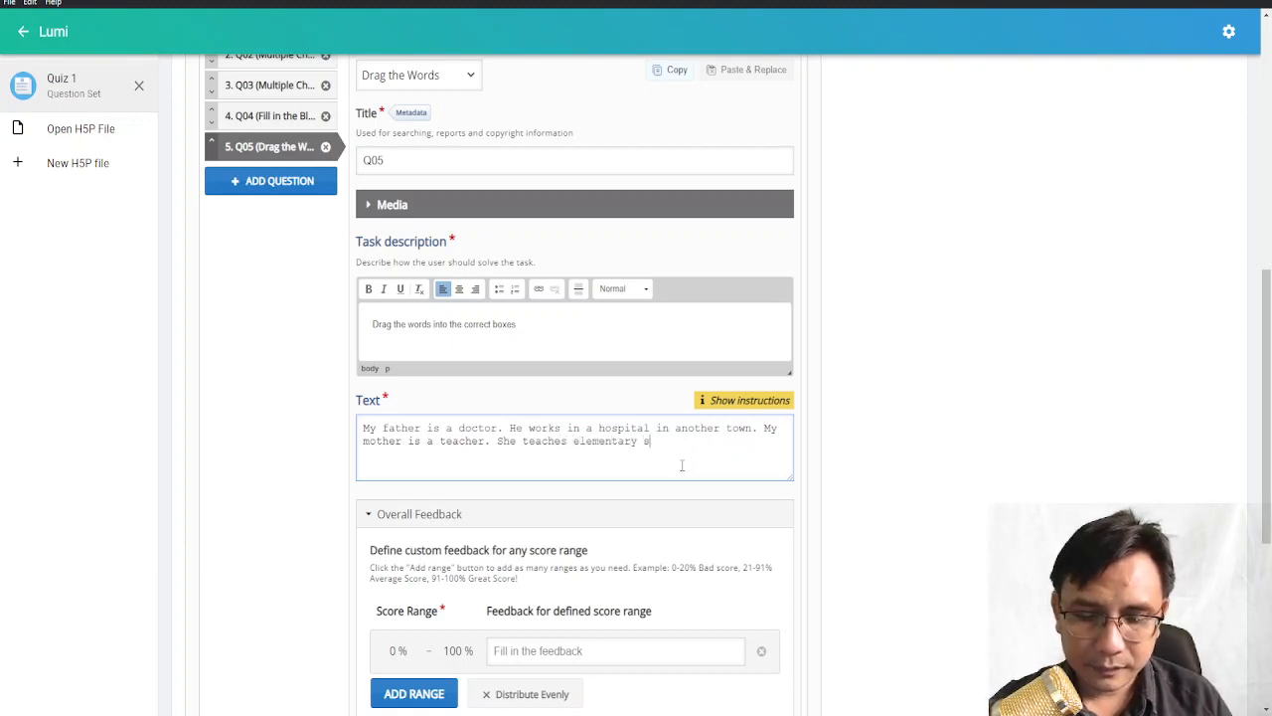
{"action": "key", "text": "BackSpace"}
{"action": "key", "text": "BackSpace"}
{"action": "type", "text": "ool"}
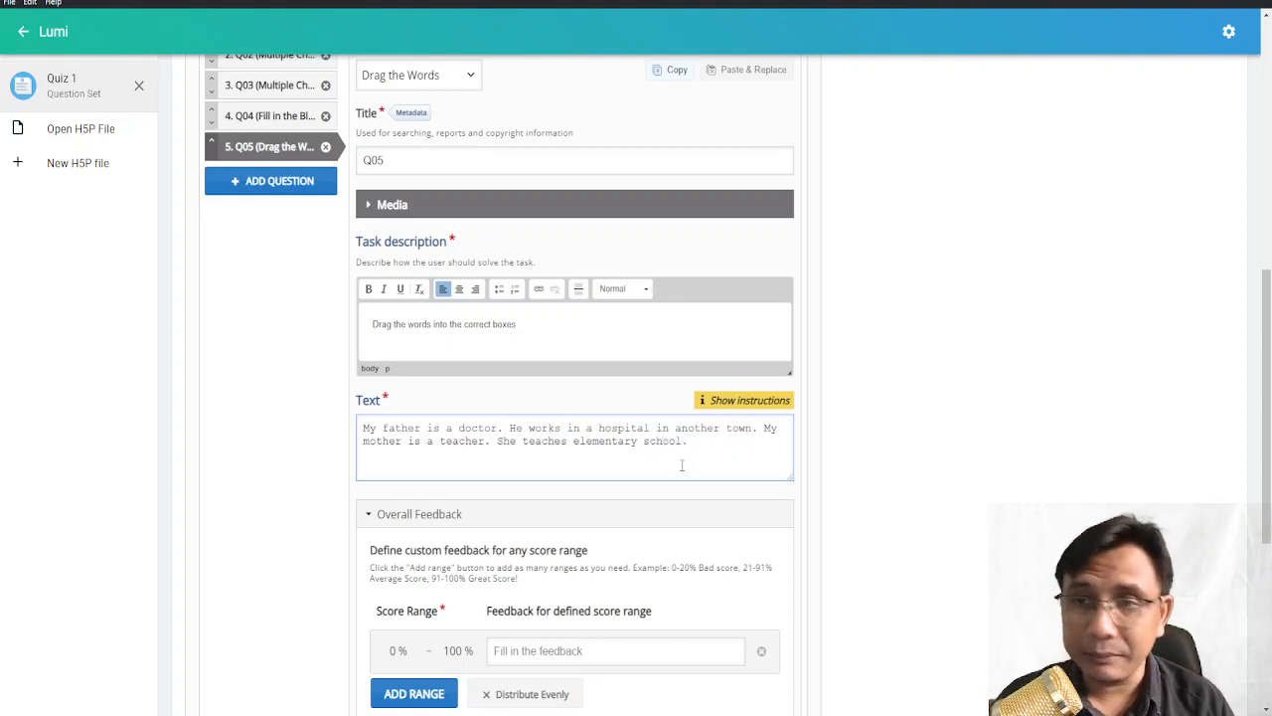
{"action": "type", "text": ". "}
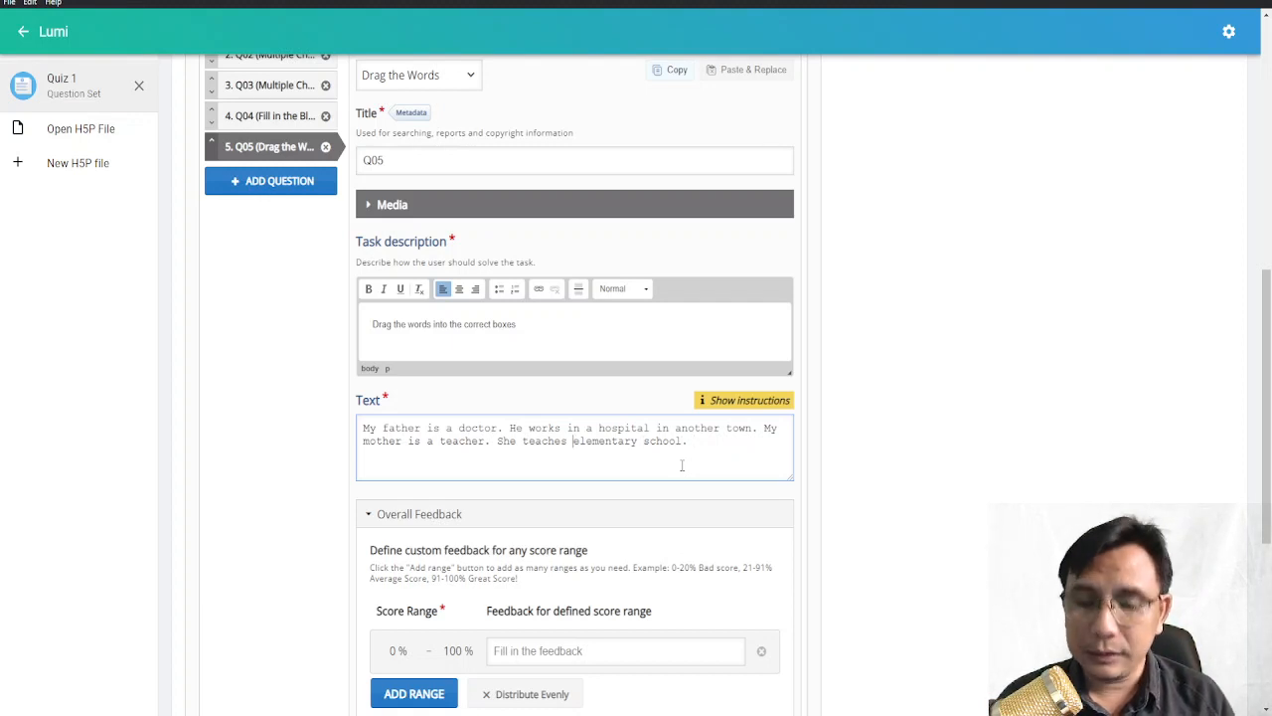
Insert "in an" before "elementary school" in the sentence about the mother.
{"action": "type", "text": "in an"}
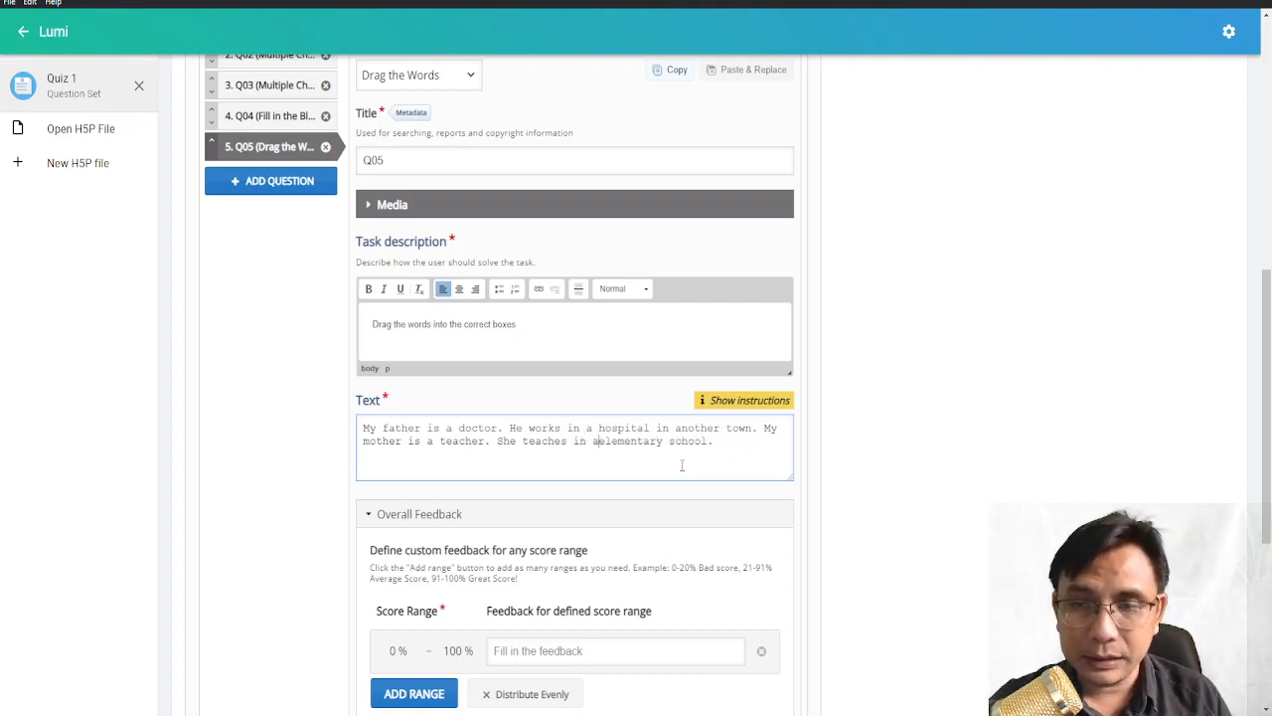
{"action": "key", "text": "ctrl+Right"}
{"action": "key", "text": "End"}
Finish the question text with "My sister is a student. She studies English in a university.".
{"action": "type", "text": "My sister "}
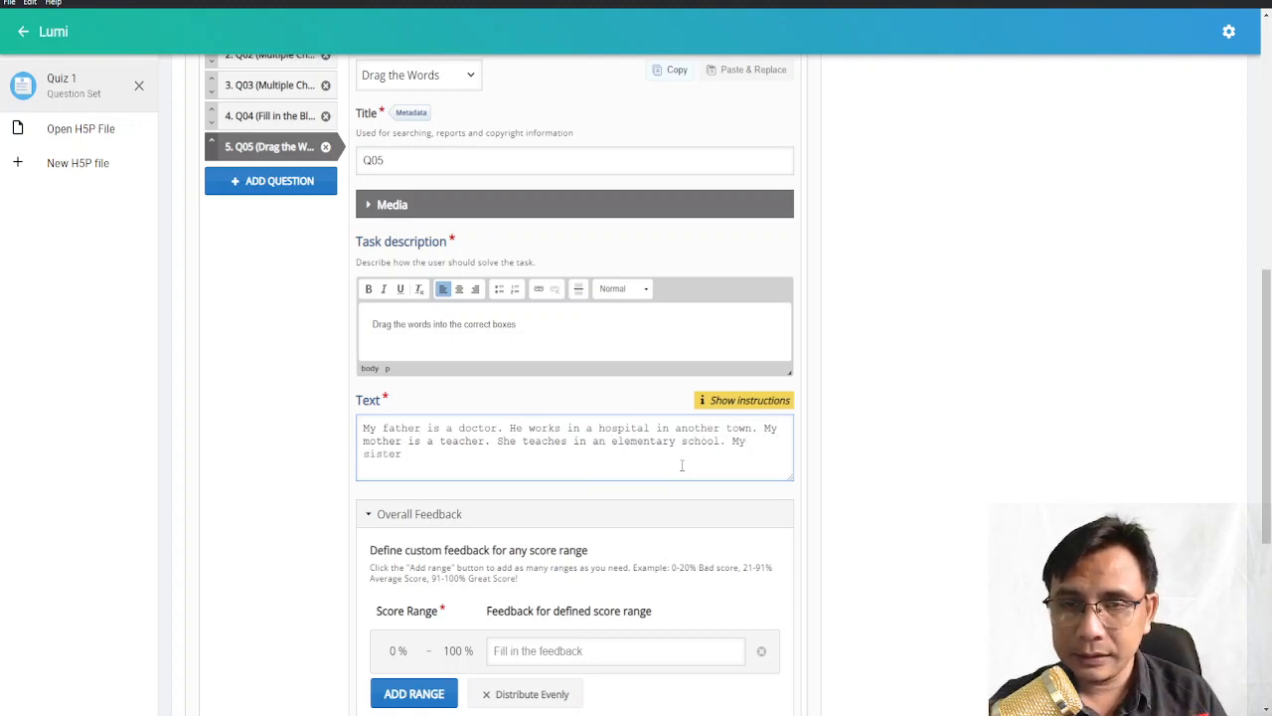
{"action": "type", "text": "is a student"}
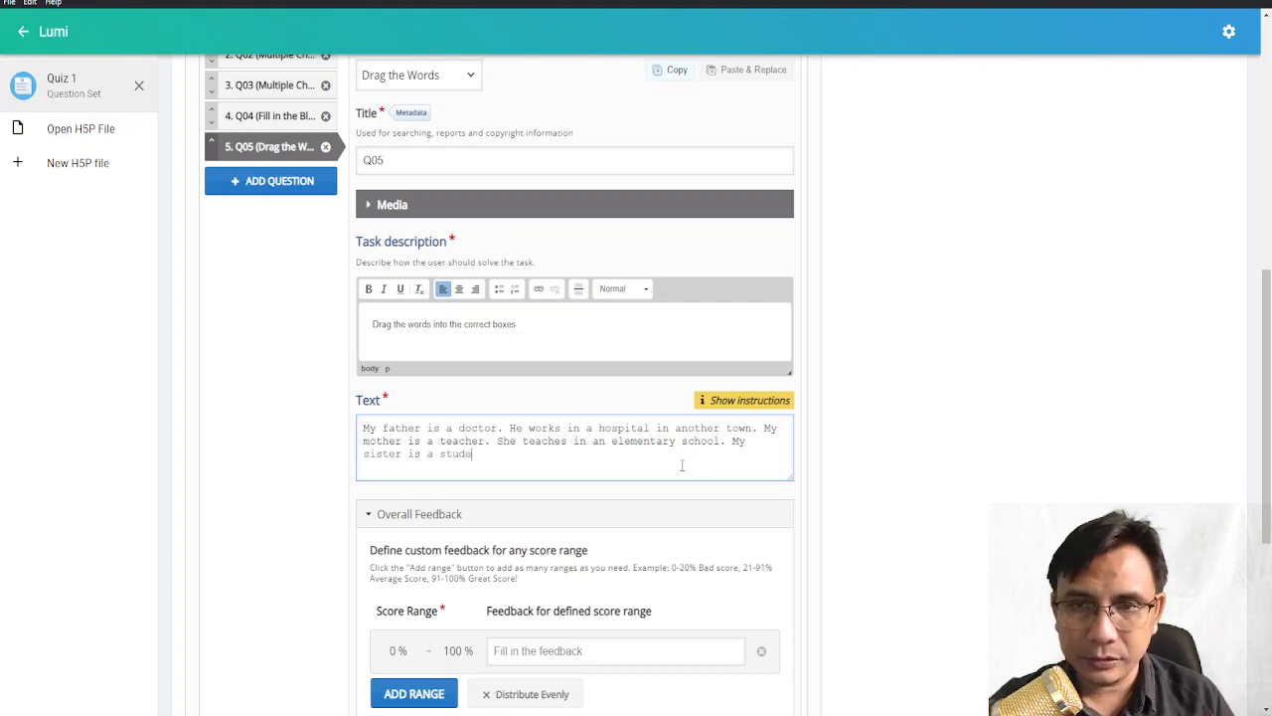
{"action": "type", "text": ". She "}
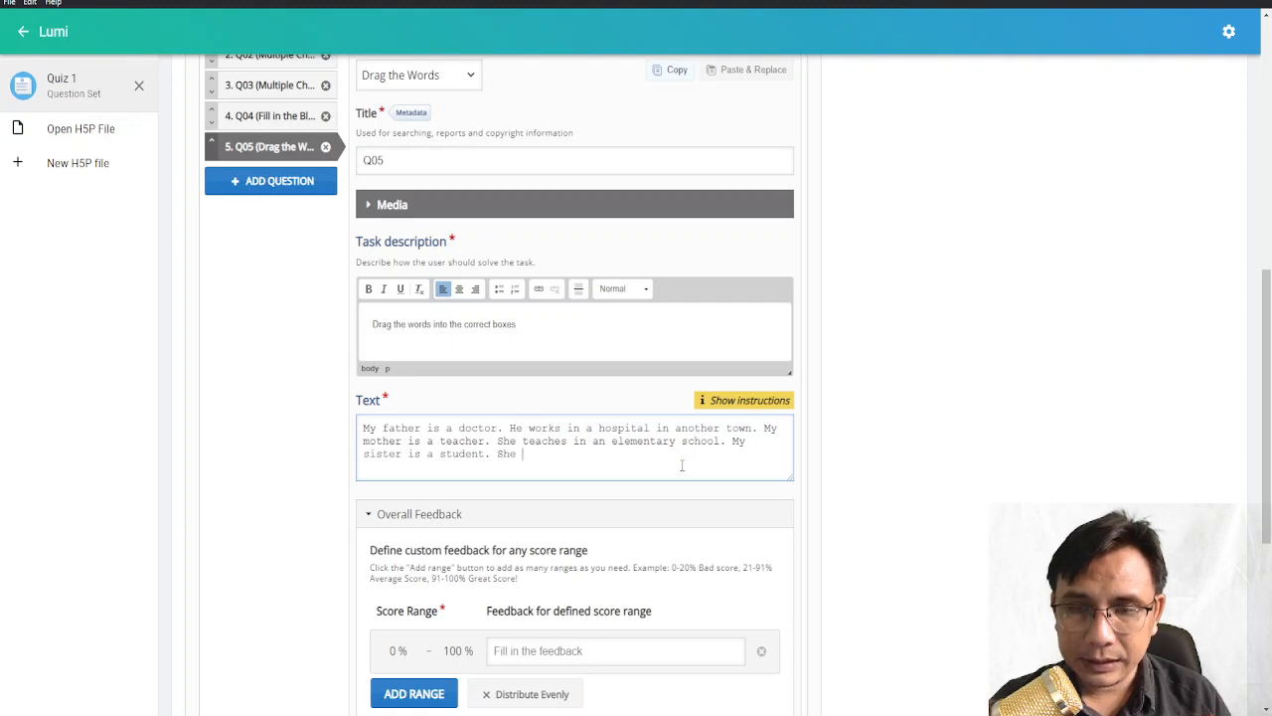
{"action": "type", "text": "stud"}
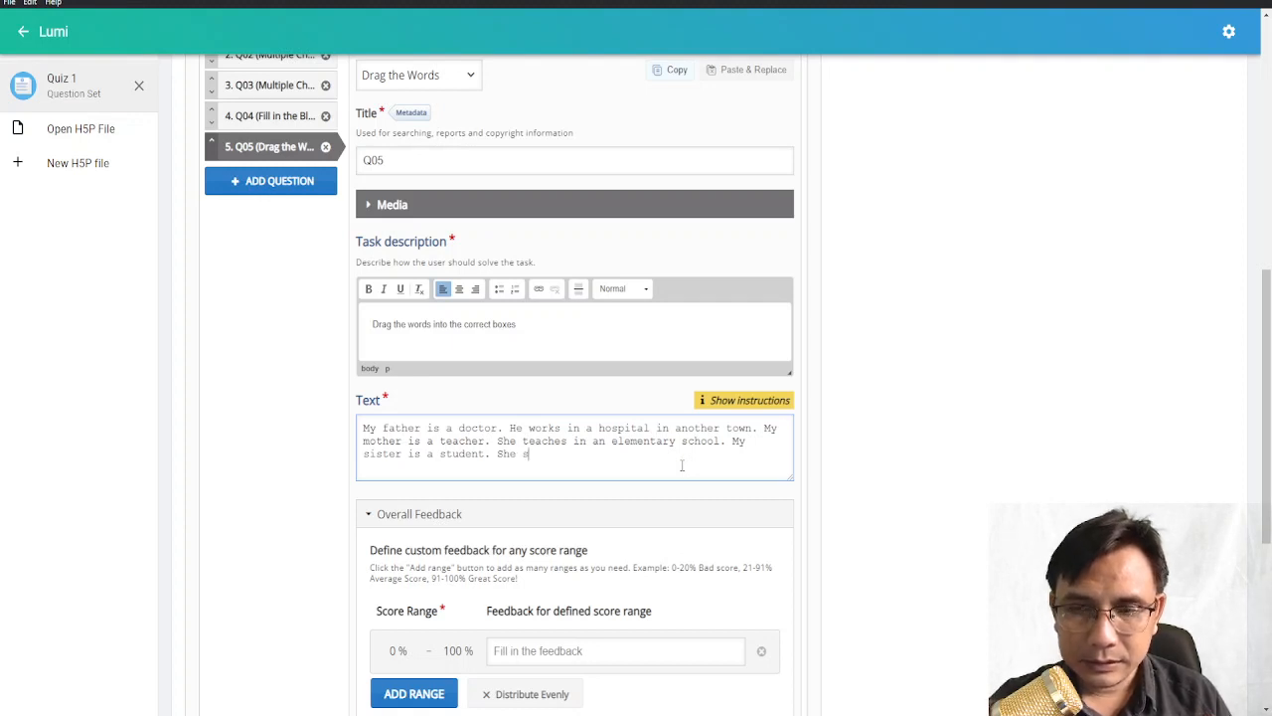
{"action": "type", "text": "ies English "}
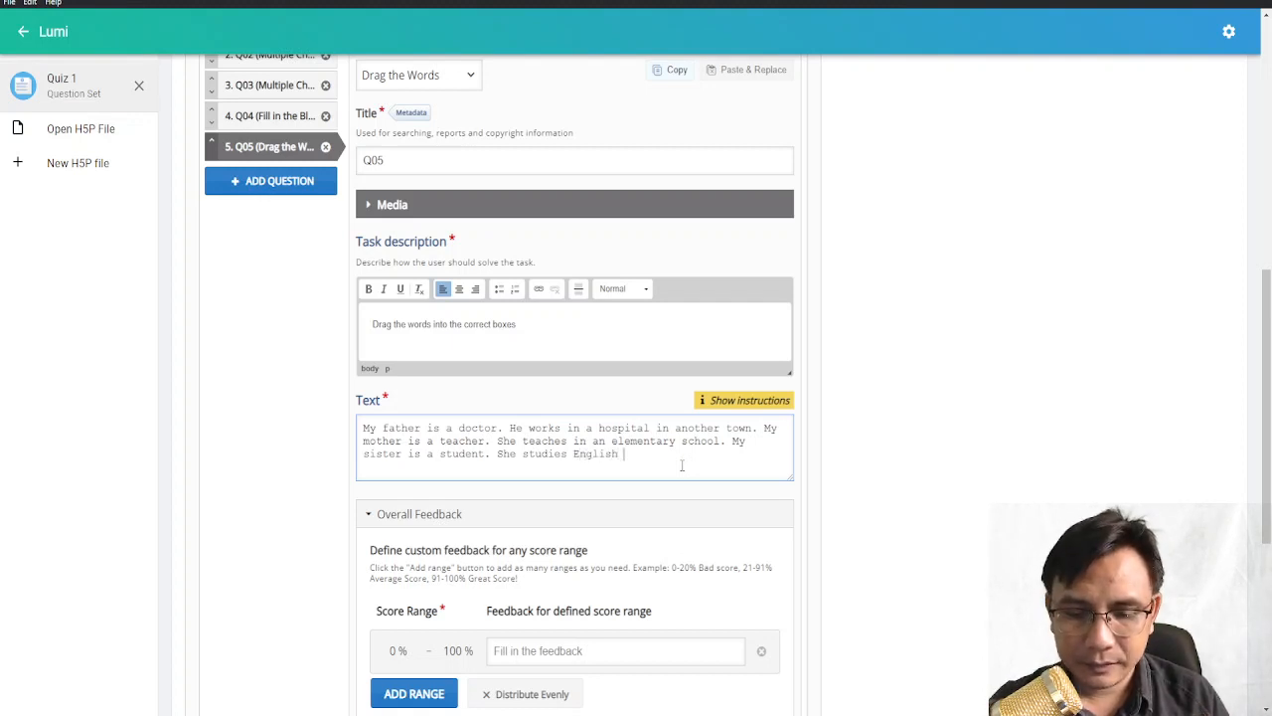
{"action": "type", "text": "in a "}
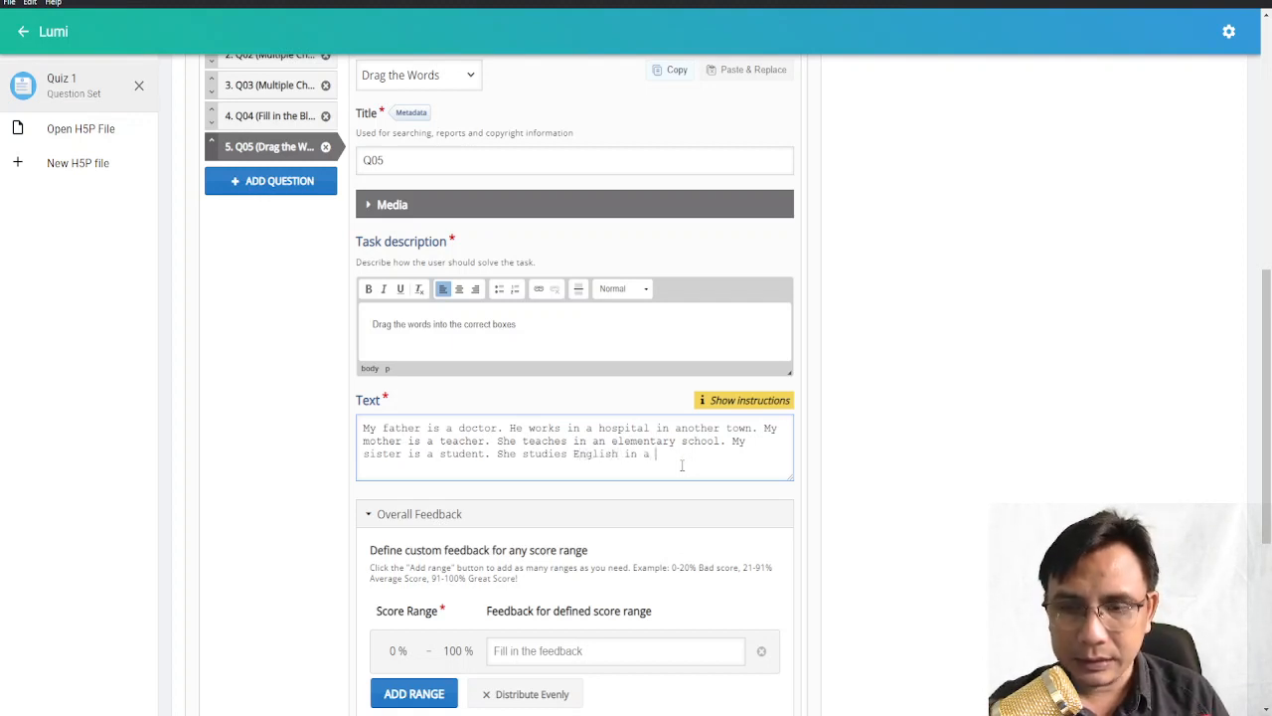
{"action": "type", "text": "university."}
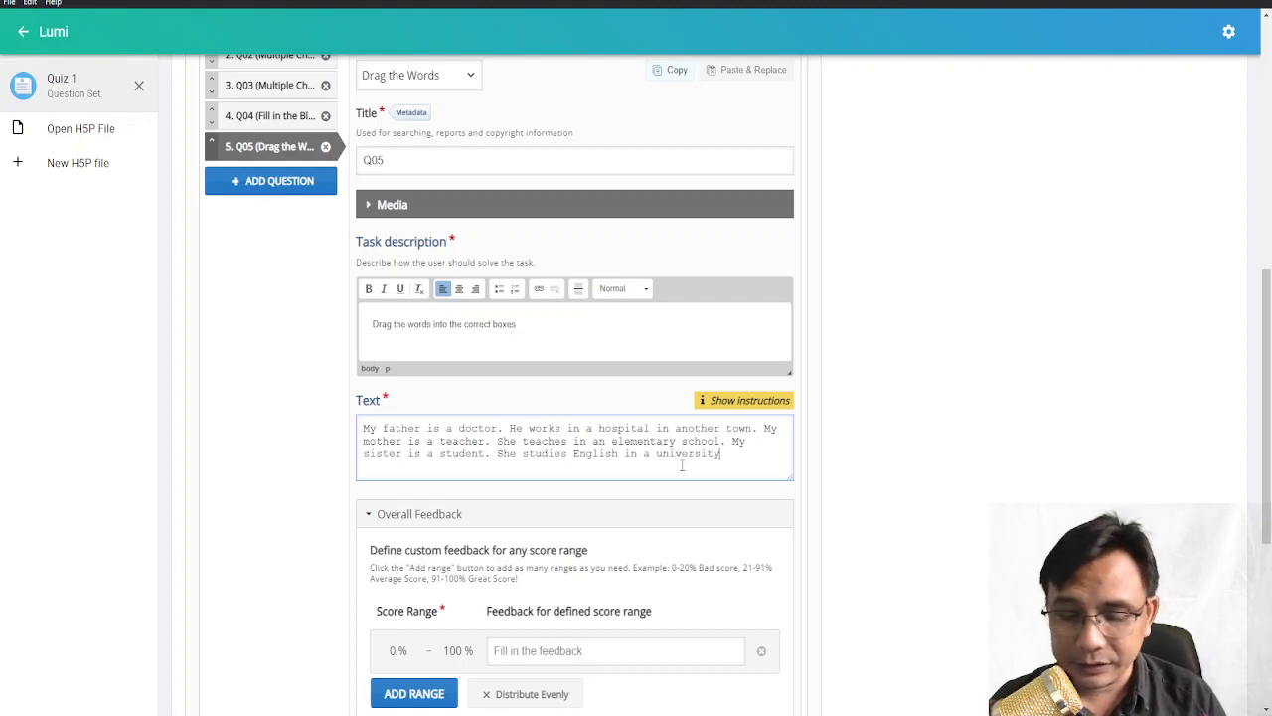
Mark "doctor" in the first sentence as a draggable word by enclosing it in asterisks.
{"action": "key", "text": "Left"}
{"action": "key", "text": "Left"}
{"action": "key", "text": "Left"}
{"action": "key", "text": "Left"}
{"action": "key", "text": "Left"}
{"action": "key", "text": "Left"}
{"action": "key", "text": "Left"}
{"action": "key", "text": "Left"}
{"action": "key", "text": "Left"}
{"action": "key", "text": "Left"}
{"action": "key", "text": "Left"}
{"action": "key", "text": "Left"}
{"action": "key", "text": "Left"}
{"action": "key", "text": "Up"}
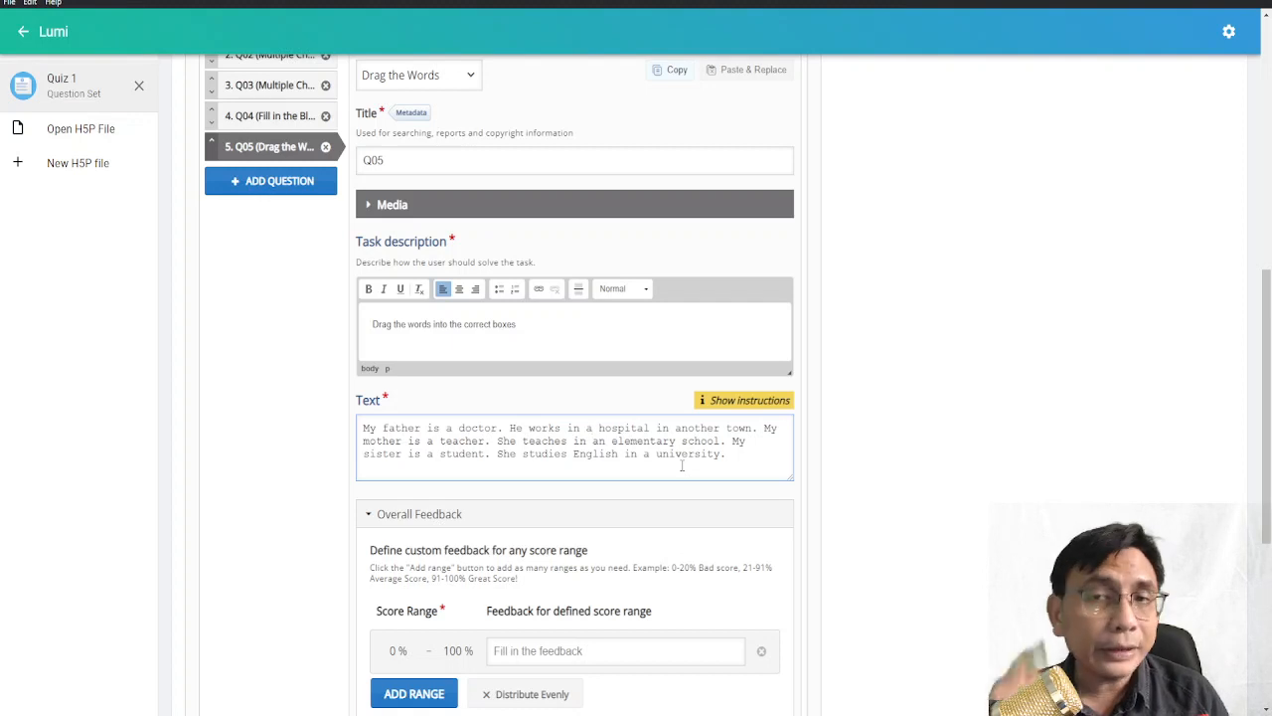
{"action": "key", "text": "ctrl+Home"}
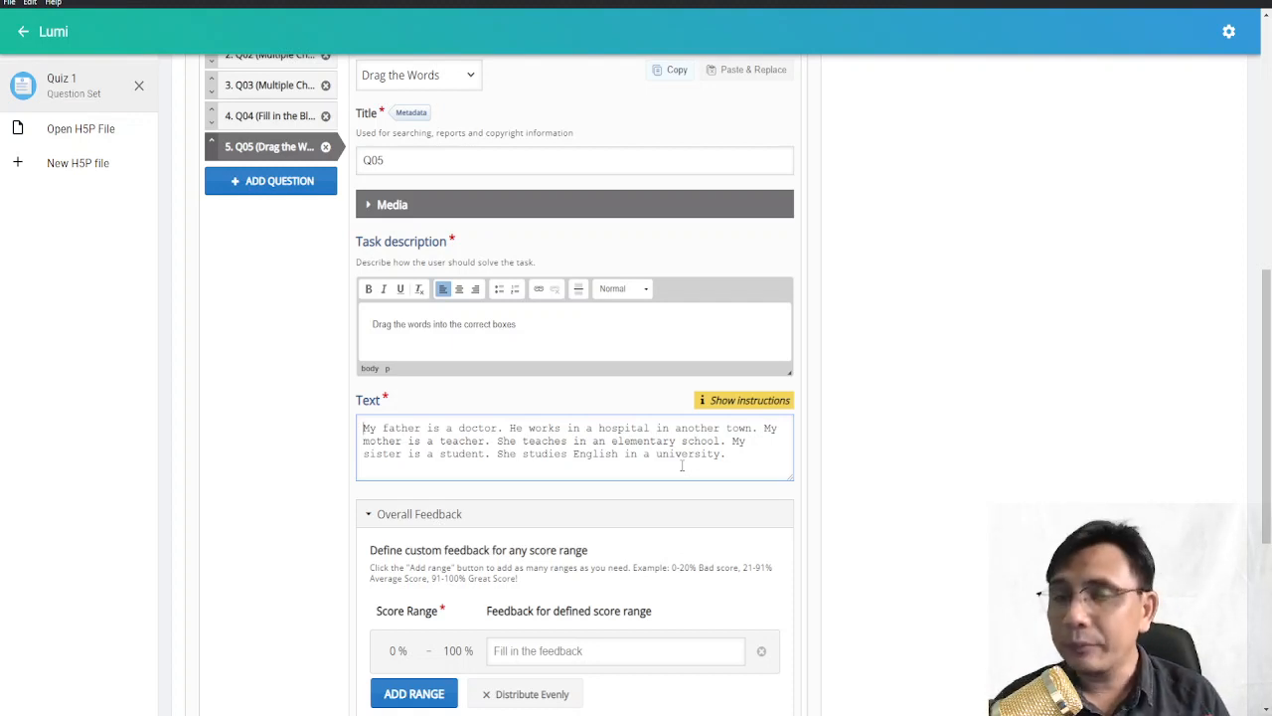
{"action": "key", "text": "Left"}
{"action": "key", "text": "Left"}
{"action": "key", "text": "Left"}
{"action": "key", "text": "Left"}
{"action": "key", "text": "Left"}
{"action": "key", "text": "Left"}
{"action": "key", "text": "Left"}
{"action": "key", "text": "Left"}
{"action": "key", "text": "Left"}
{"action": "key", "text": "Left"}
{"action": "key", "text": "Left"}
{"action": "key", "text": "Left"}
{"action": "key", "text": "Left"}
{"action": "key", "text": "Left"}
{"action": "key", "text": "Left"}
{"action": "key", "text": "Left"}
{"action": "key", "text": "Left"}
{"action": "key", "text": "Left"}
{"action": "key", "text": "Left"}
{"action": "key", "text": "Left"}
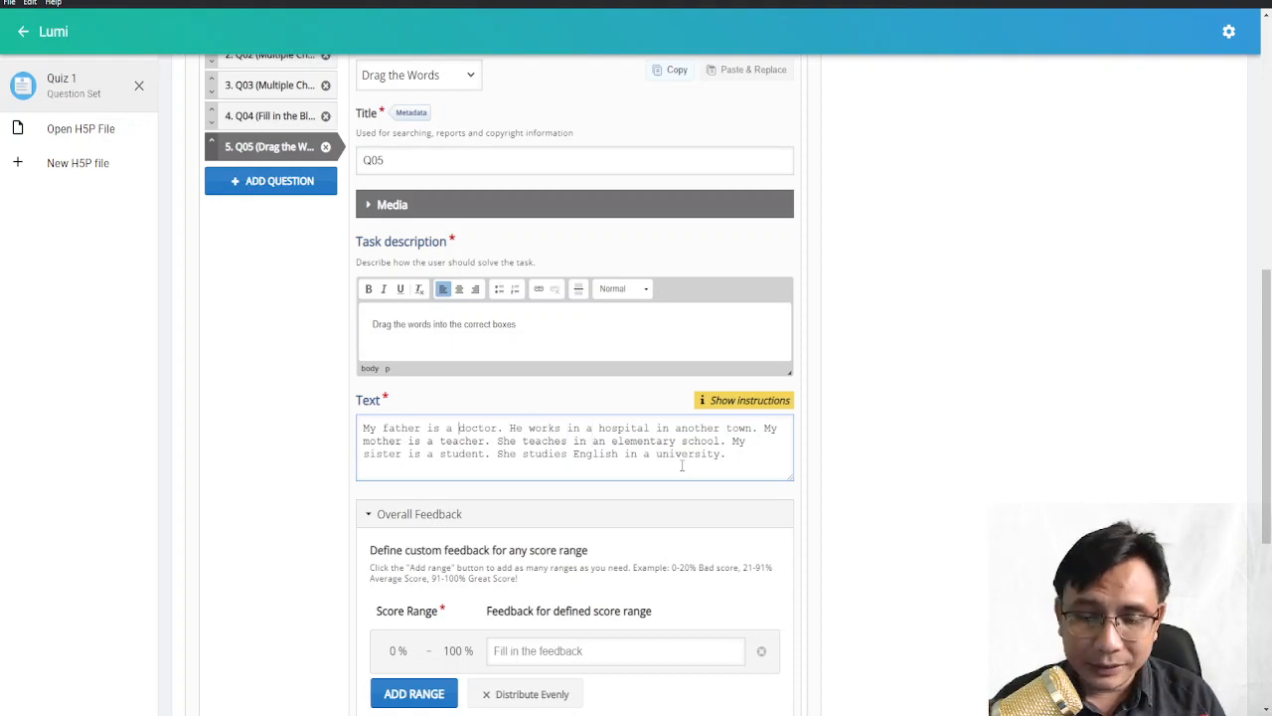
{"action": "type", "text": "*"}
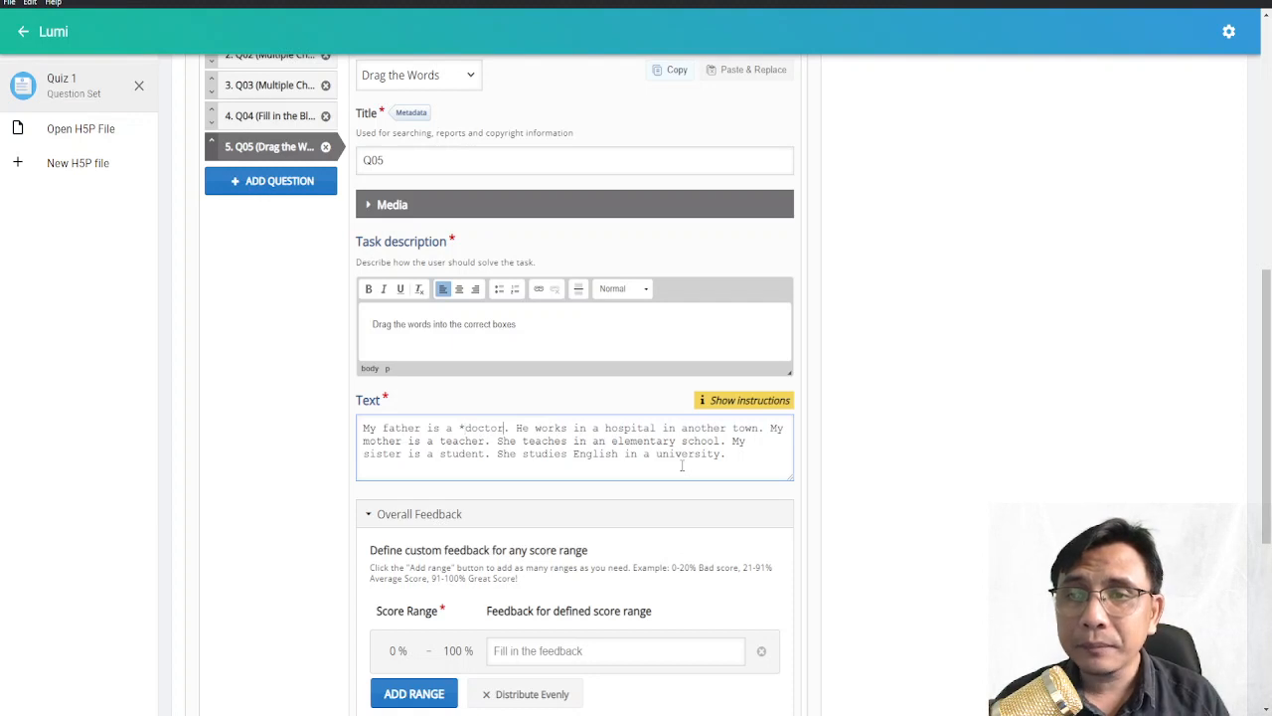
{"action": "key", "text": "Right"}
{"action": "key", "text": "Right"}
{"action": "key", "text": "Right"}
{"action": "key", "text": "Right"}
{"action": "key", "text": "Right"}
{"action": "key", "text": "Right"}
{"action": "type", "text": "*"}
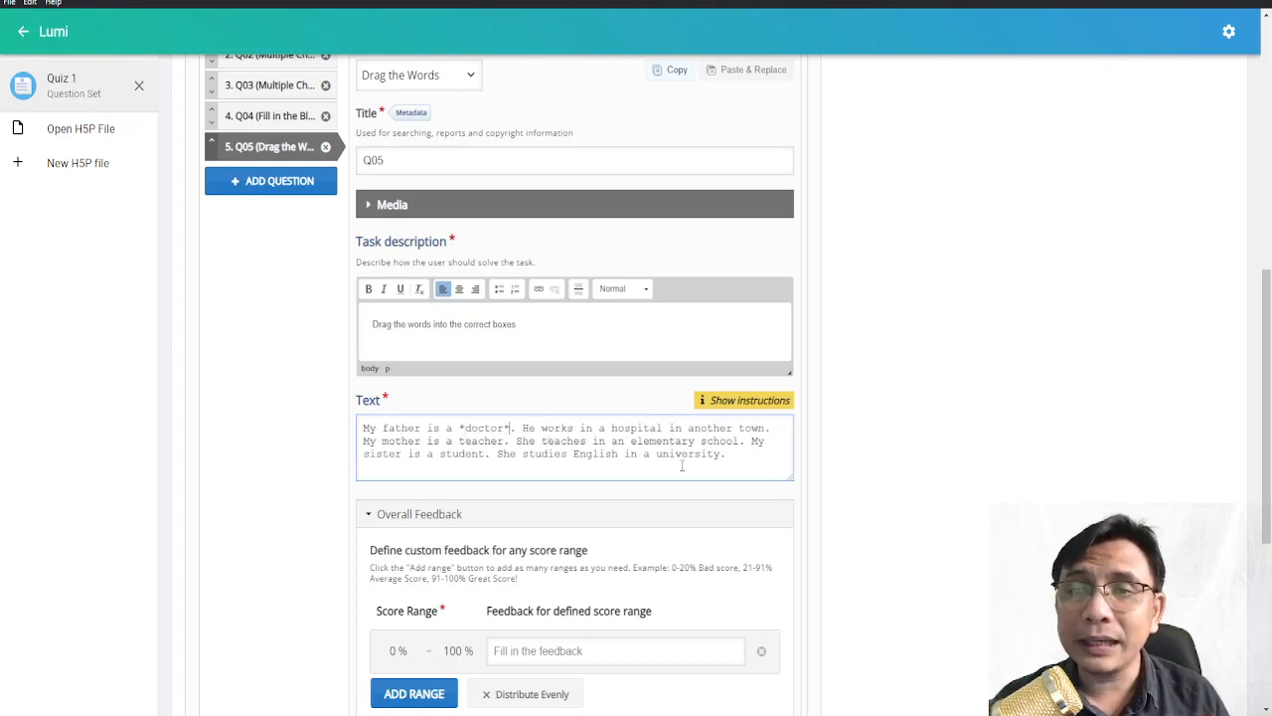
{"action": "key", "text": "Right"}
{"action": "key", "text": "Right"}
{"action": "key", "text": "Right"}
{"action": "key", "text": "Left"}
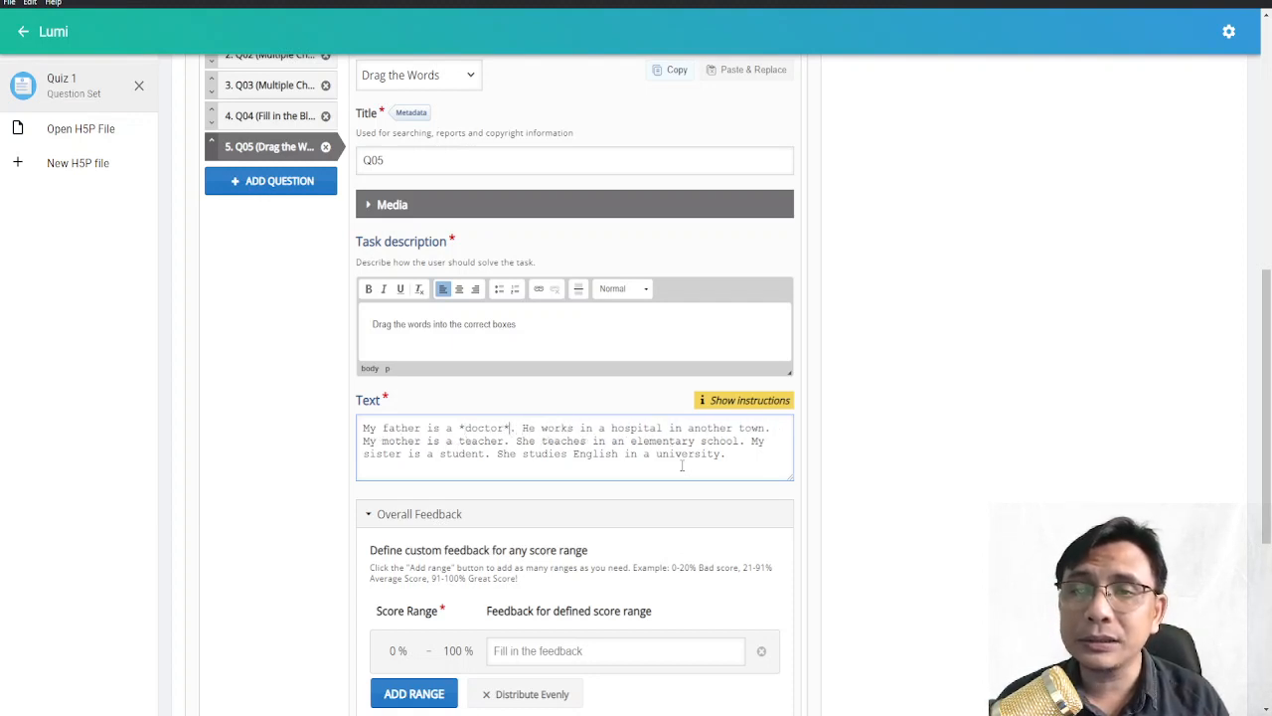
Mark "teacher" in the sentence about the mother as a draggable word by enclosing it in asterisks.
{"action": "key", "text": "Left"}
{"action": "key", "text": "Left"}
{"action": "key", "text": "Left"}
{"action": "key", "text": "Left"}
{"action": "key", "text": "Left"}
{"action": "key", "text": "Left"}
{"action": "key", "text": "Left"}
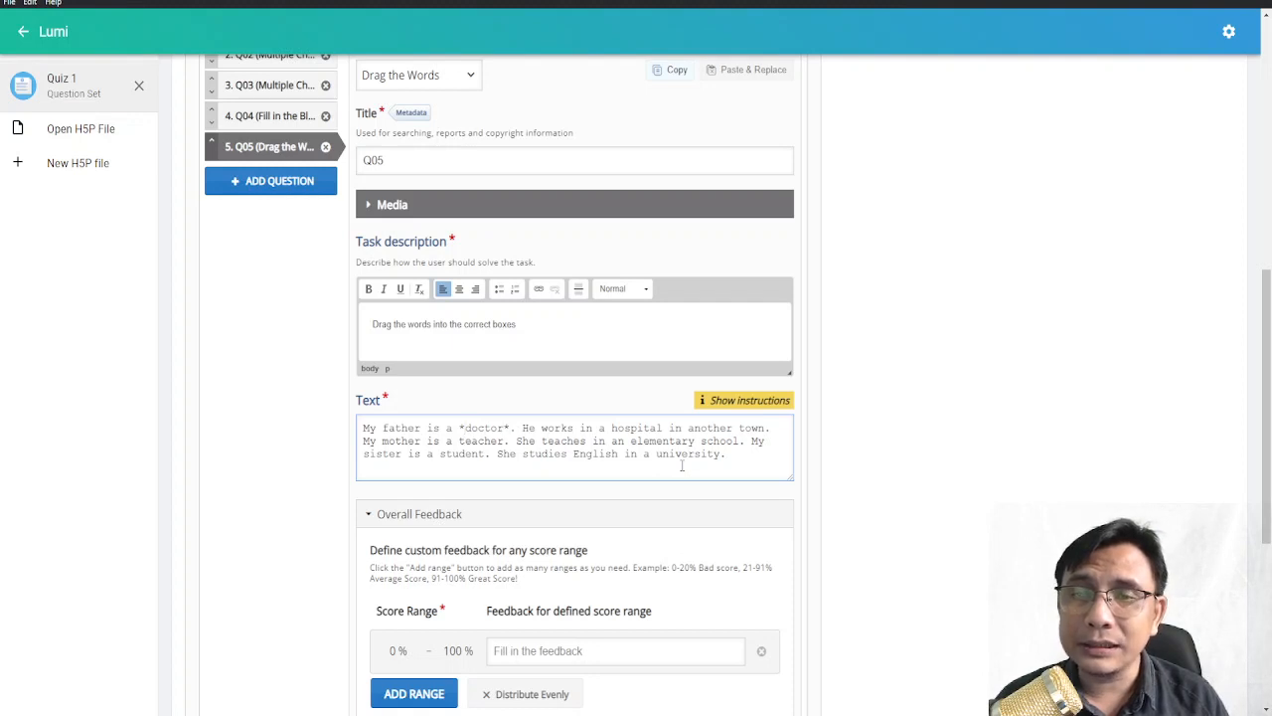
{"action": "key", "text": "Right"}
{"action": "key", "text": "Right"}
{"action": "key", "text": "Right"}
{"action": "key", "text": "Right"}
{"action": "key", "text": "Right"}
{"action": "key", "text": "Right"}
{"action": "key", "text": "Right"}
{"action": "key", "text": "Right"}
{"action": "key", "text": "Right"}
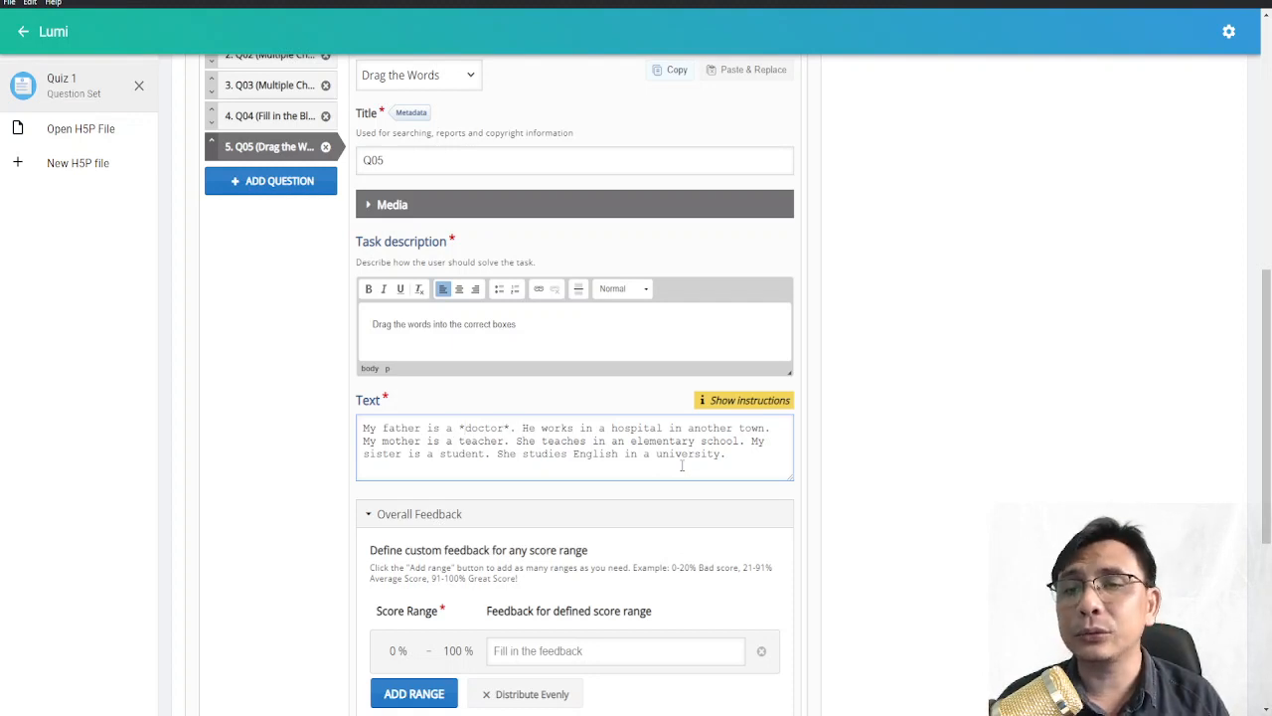
{"action": "key", "text": "Right"}
{"action": "key", "text": "Right"}
{"action": "key", "text": "Right"}
{"action": "key", "text": "Right"}
{"action": "key", "text": "Right"}
{"action": "key", "text": "Right"}
{"action": "key", "text": "Right"}
{"action": "key", "text": "Right"}
{"action": "key", "text": "Right"}
{"action": "key", "text": "Right"}
{"action": "key", "text": "Right"}
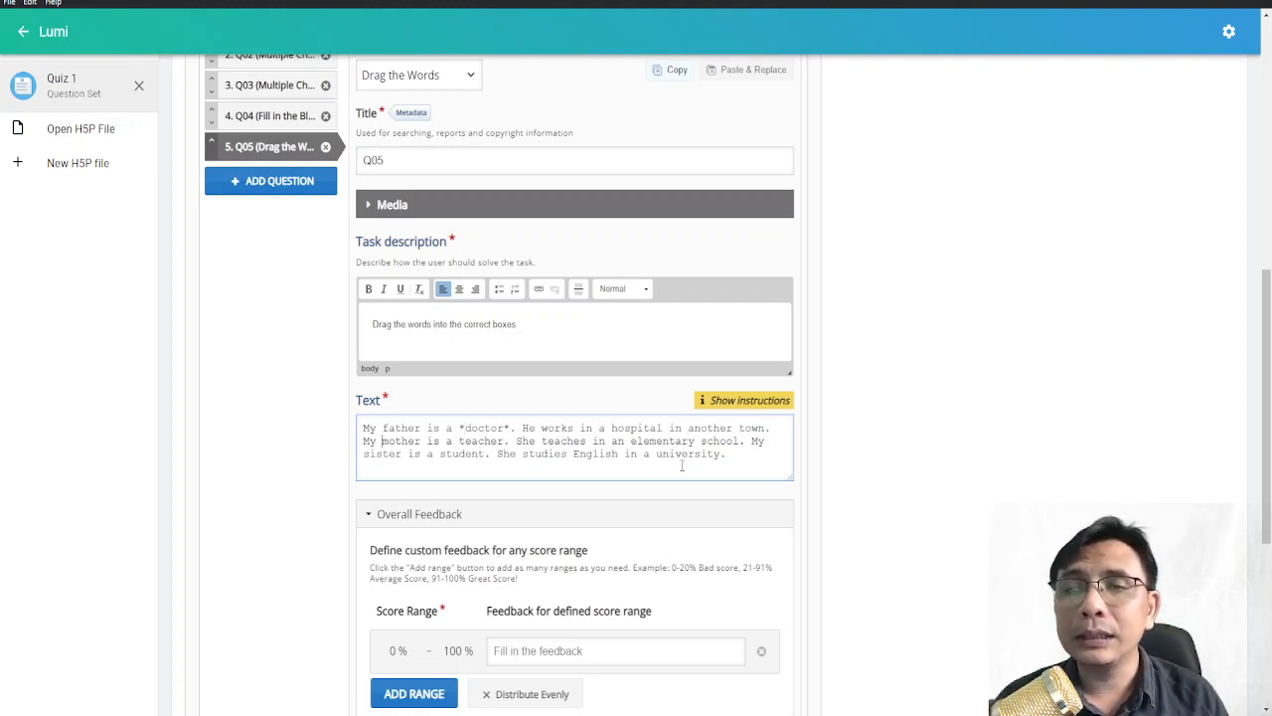
{"action": "key", "text": "Right"}
{"action": "key", "text": "Right"}
{"action": "key", "text": "Right"}
{"action": "key", "text": "Right"}
{"action": "key", "text": "Right"}
{"action": "key", "text": "Right"}
{"action": "key", "text": "Right"}
{"action": "key", "text": "Right"}
{"action": "key", "text": "Right"}
{"action": "key", "text": "Right"}
{"action": "key", "text": "Right"}
{"action": "key", "text": "Right"}
{"action": "type", "text": "*"}
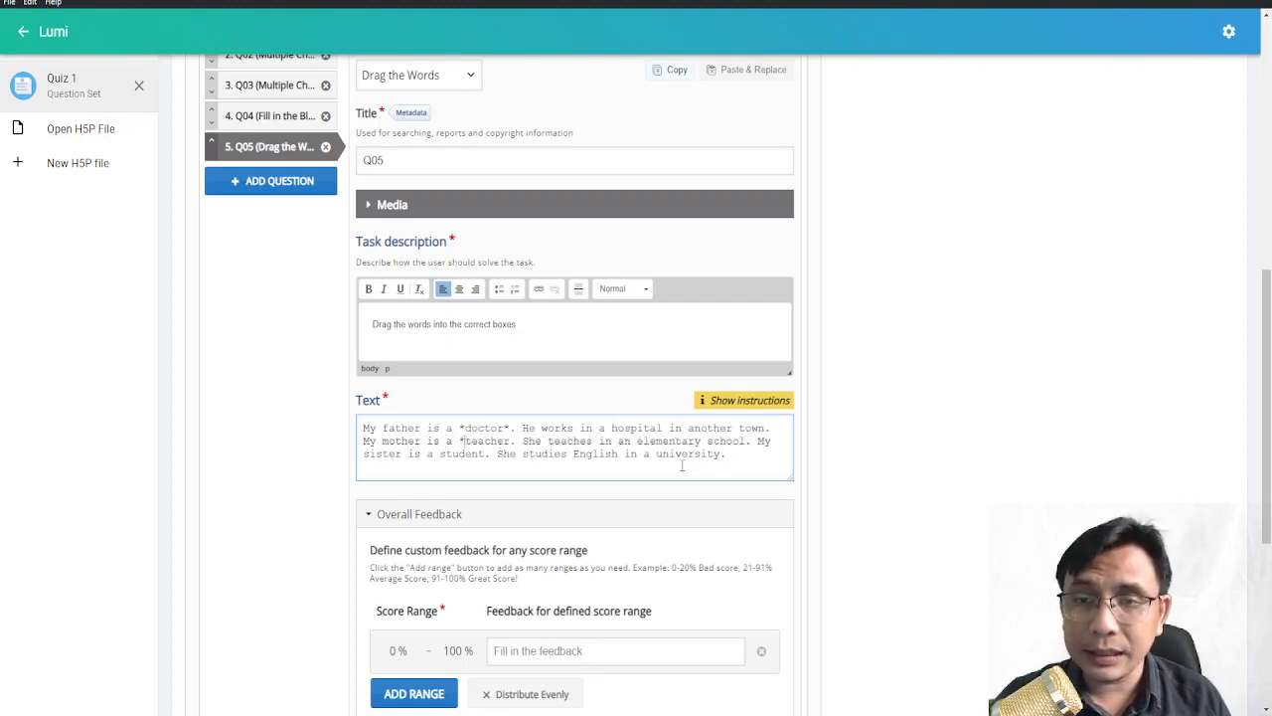
{"action": "key", "text": "Right"}
{"action": "key", "text": "Right"}
{"action": "key", "text": "Right"}
{"action": "key", "text": "Right"}
{"action": "key", "text": "Right"}
{"action": "key", "text": "Right"}
{"action": "key", "text": "Right"}
{"action": "type", "text": "*"}
Mark "student" in the sentence about the sister as a draggable word by enclosing it in asterisks.
{"action": "key", "text": "Right"}
{"action": "key", "text": "Right"}
{"action": "key", "text": "Right"}
{"action": "key", "text": "Right"}
{"action": "key", "text": "Right"}
{"action": "key", "text": "Right"}
{"action": "key", "text": "Right"}
{"action": "key", "text": "Right"}
{"action": "key", "text": "Right"}
{"action": "key", "text": "Right"}
{"action": "key", "text": "Right"}
{"action": "key", "text": "Right"}
{"action": "key", "text": "Right"}
{"action": "key", "text": "Right"}
{"action": "key", "text": "Right"}
{"action": "key", "text": "Right"}
{"action": "key", "text": "Right"}
{"action": "key", "text": "Right"}
{"action": "key", "text": "Right"}
{"action": "key", "text": "Right"}
{"action": "key", "text": "Right"}
{"action": "key", "text": "Right"}
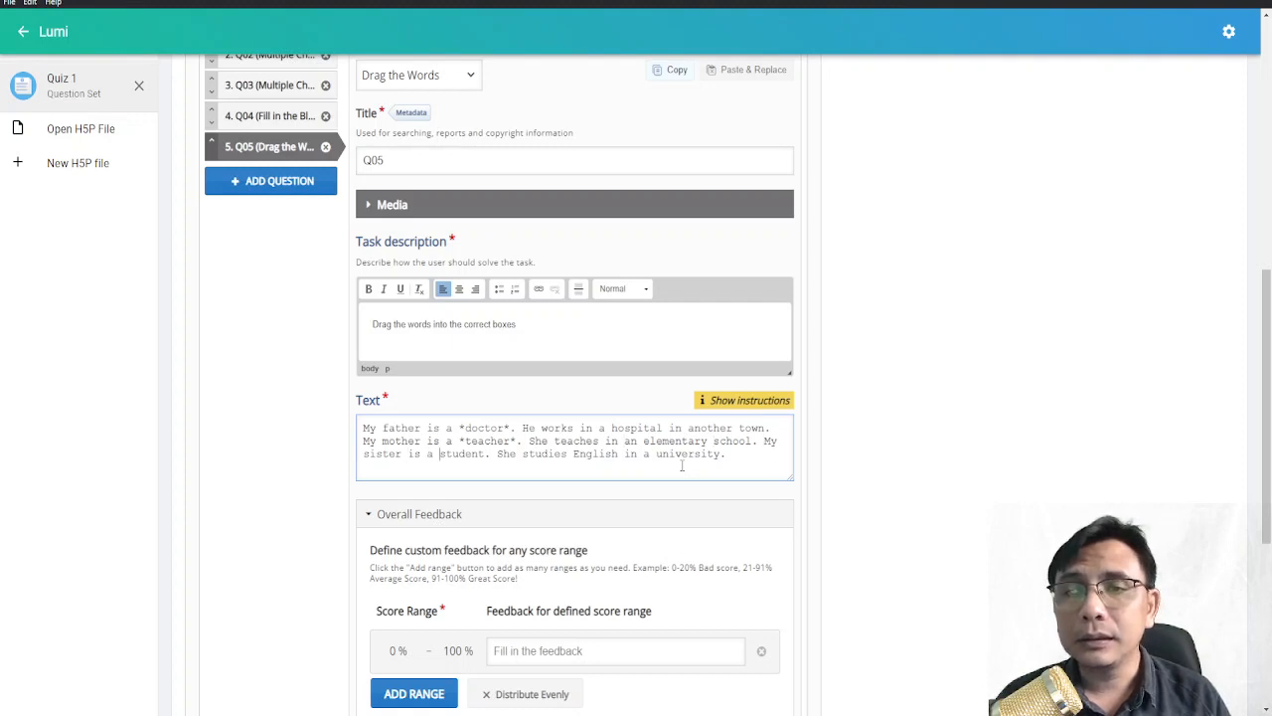
{"action": "type", "text": "*"}
{"action": "key", "text": "Right"}
{"action": "key", "text": "Right"}
{"action": "key", "text": "Right"}
{"action": "key", "text": "Right"}
{"action": "key", "text": "Right"}
{"action": "key", "text": "Right"}
{"action": "key", "text": "Right"}
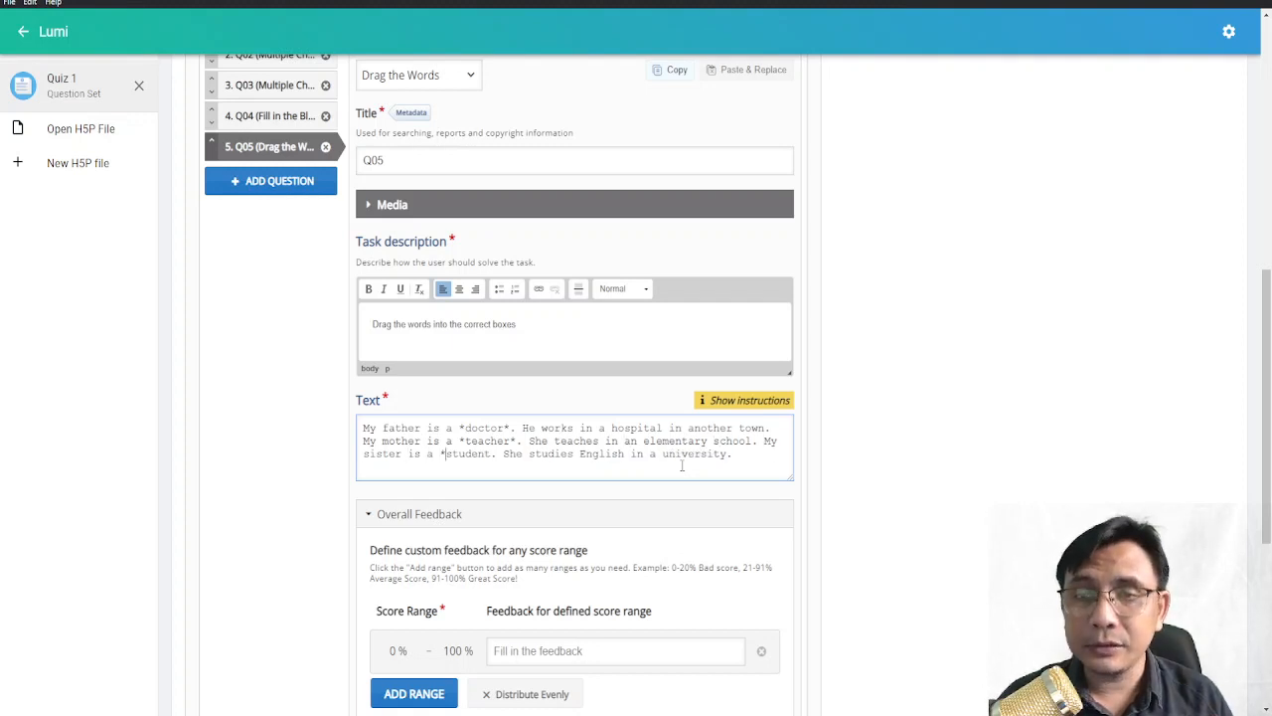
{"action": "type", "text": "*"}
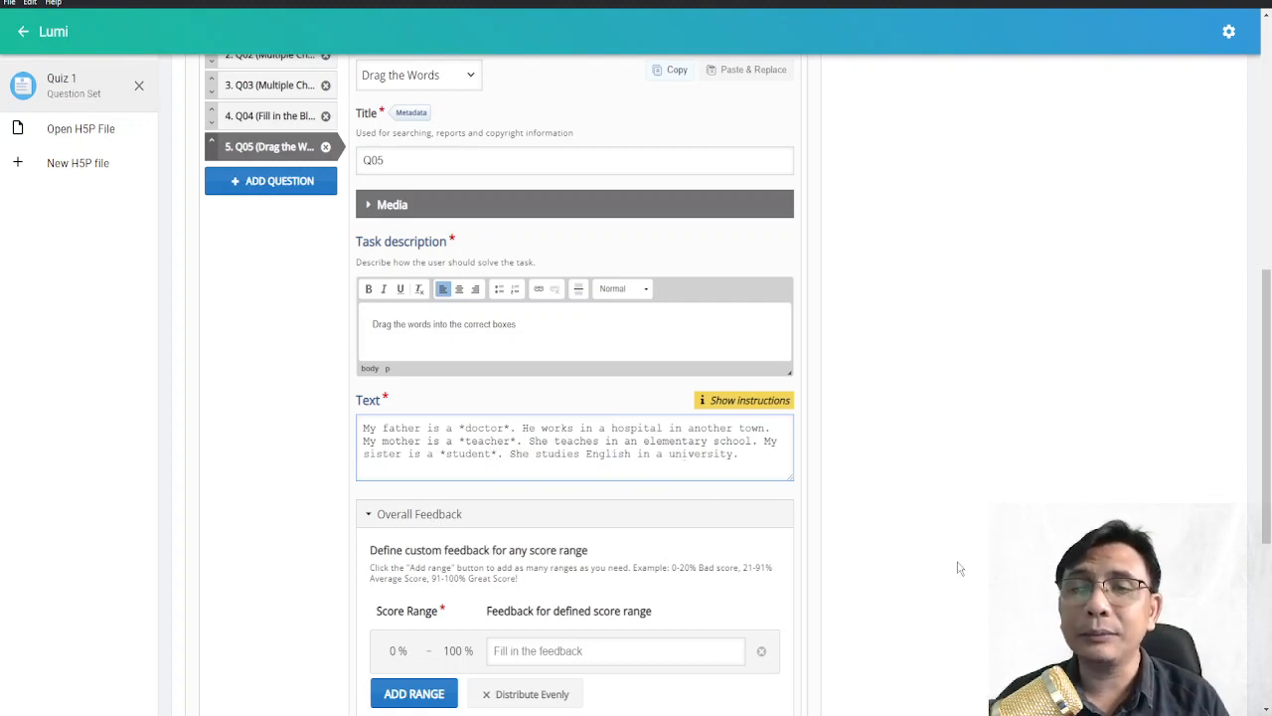
Preview the question set and go to its fifth question, the Drag the Words task.
{"action": "scroll", "coordinate": [957, 562], "scroll_direction": "up", "scroll_amount": 3}
{"action": "scroll", "coordinate": [960, 556], "scroll_direction": "down", "scroll_amount": 3}
{"action": "scroll", "coordinate": [962, 557], "scroll_direction": "down", "scroll_amount": 3}
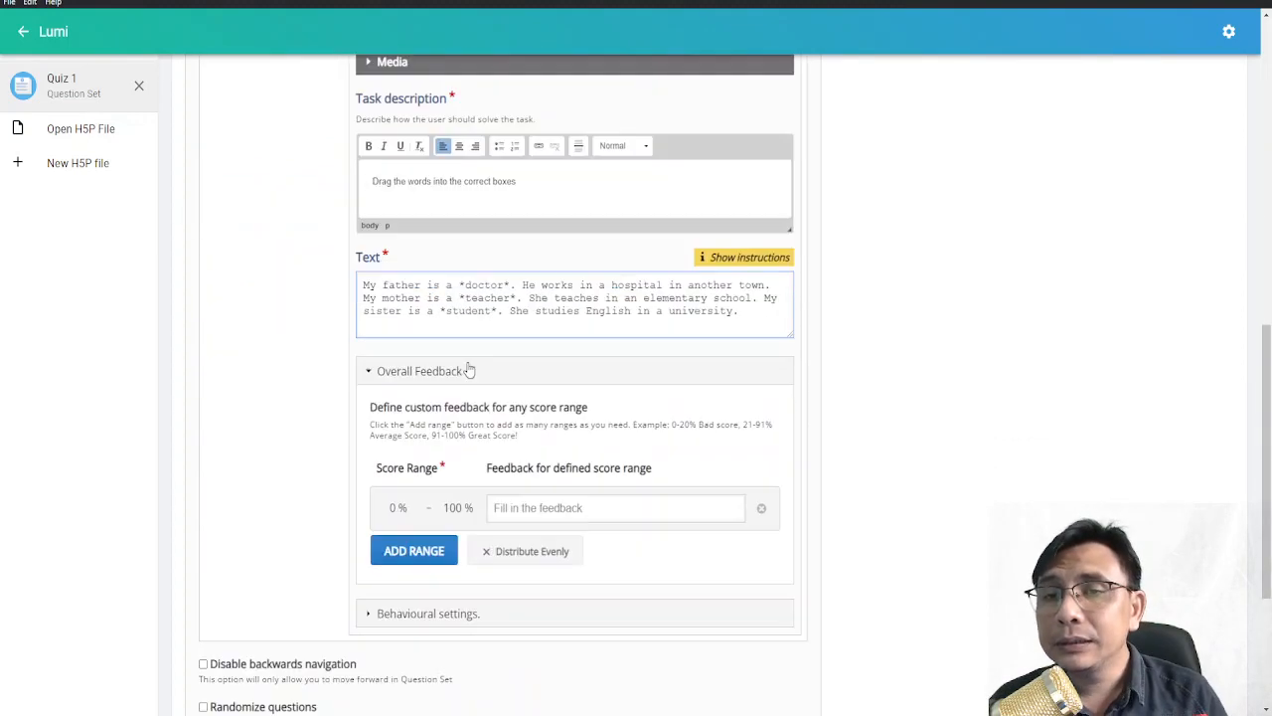
{"action": "scroll", "coordinate": [674, 381], "scroll_direction": "up", "scroll_amount": 7}
{"action": "scroll", "coordinate": [674, 380], "scroll_direction": "up", "scroll_amount": 5}
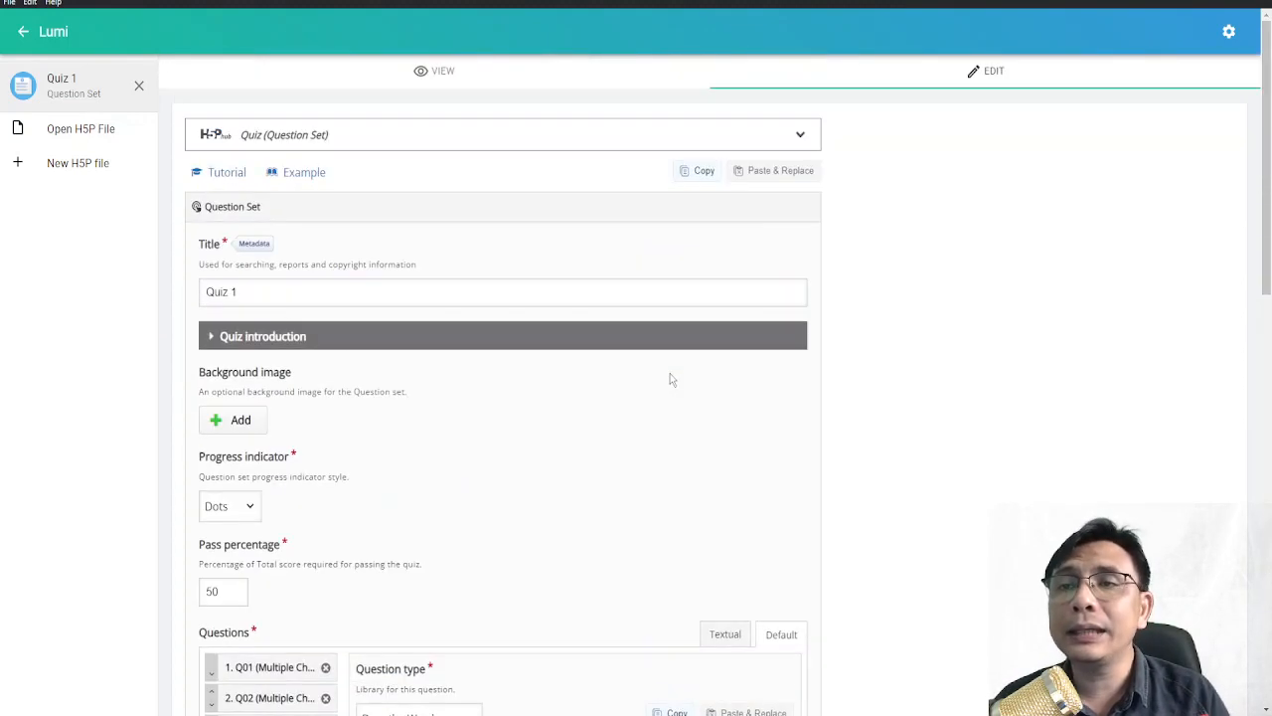
{"action": "left_click", "coordinate": [440, 79]}
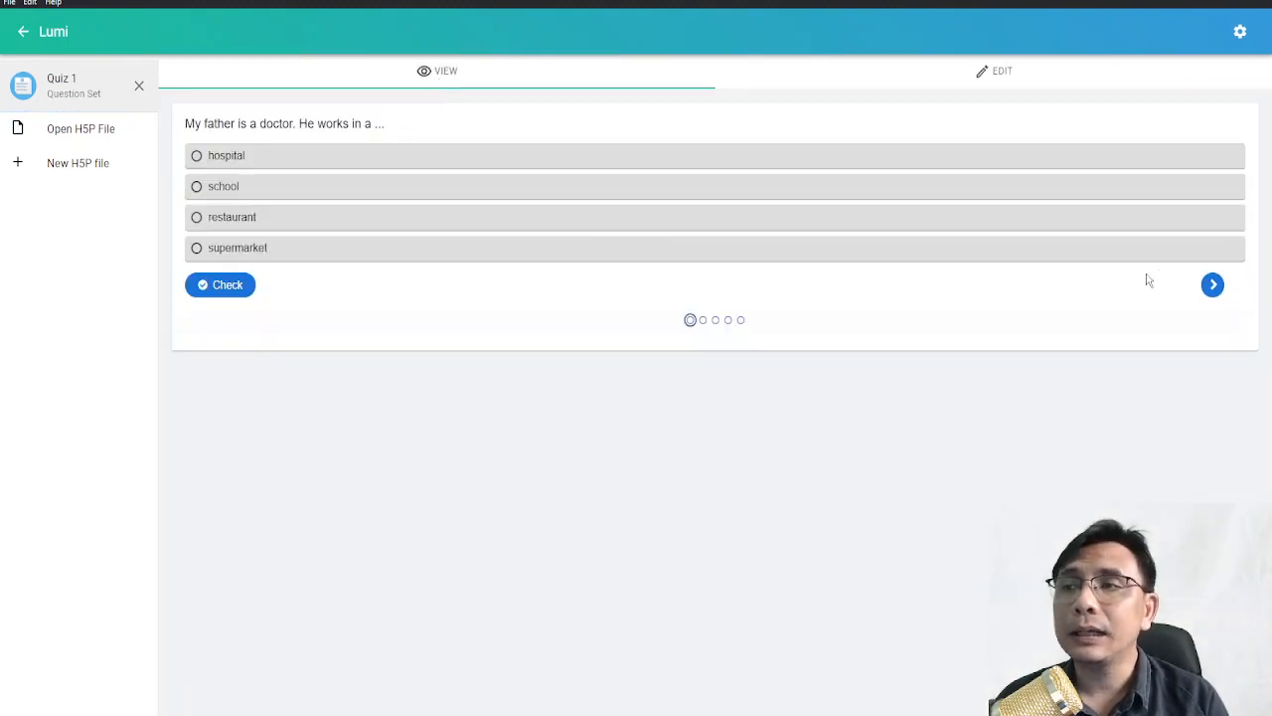
{"action": "left_click", "coordinate": [741, 320]}
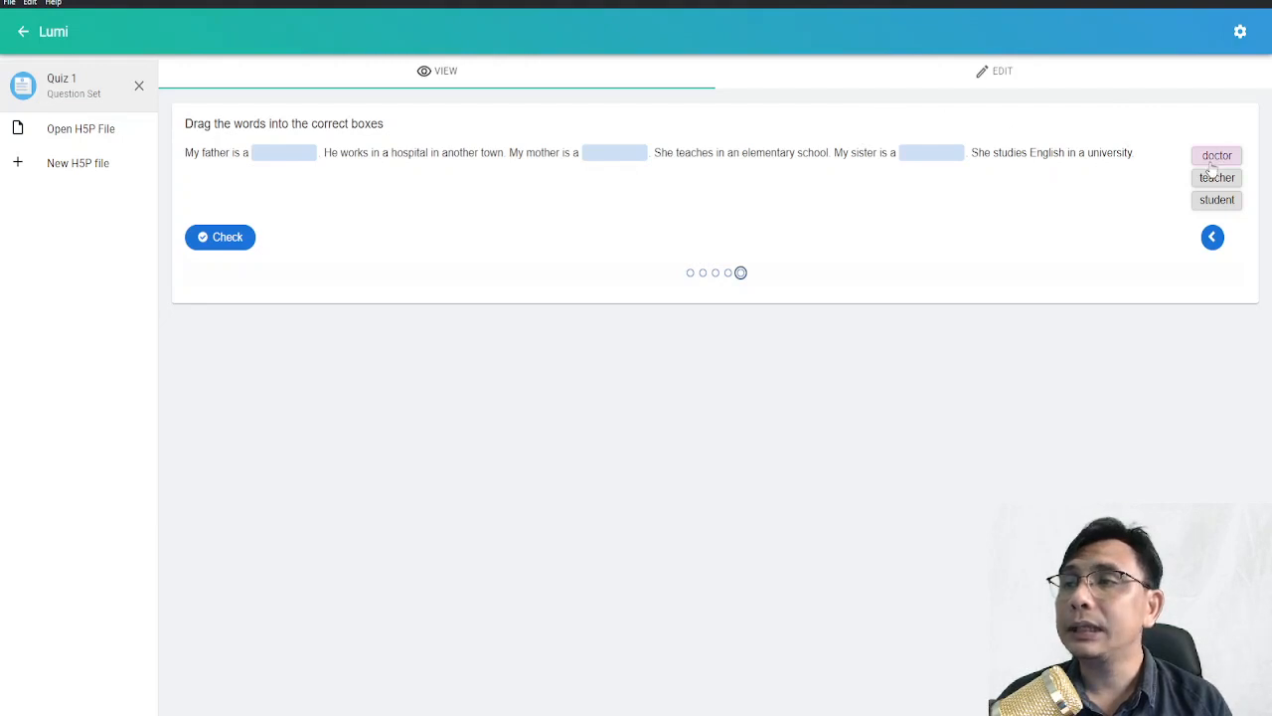
Test the question by placing "doctor", "teacher" and "student" in the father, mother and sister blanks, and check the answers.
{"action": "left_click_drag", "start_coordinate": [1214, 169], "coordinate": [280, 146]}
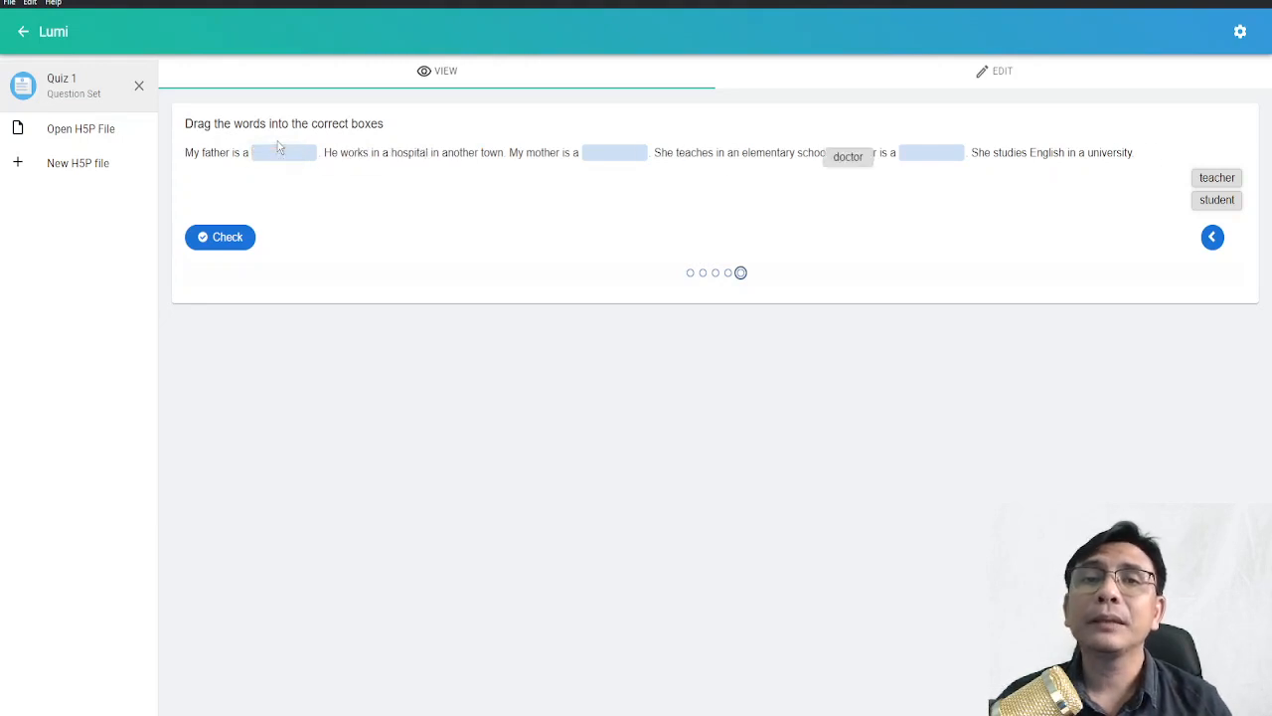
{"action": "left_click_drag", "start_coordinate": [1217, 159], "coordinate": [292, 154]}
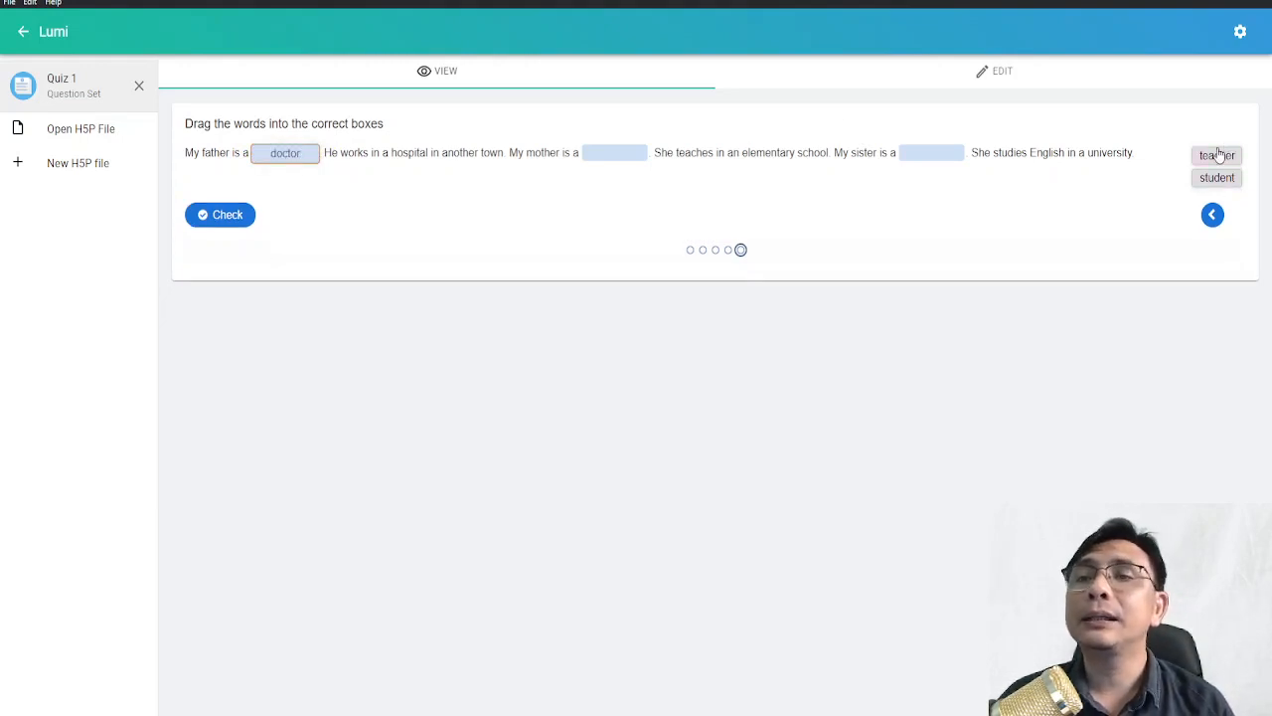
{"action": "left_click_drag", "start_coordinate": [1216, 167], "coordinate": [623, 160]}
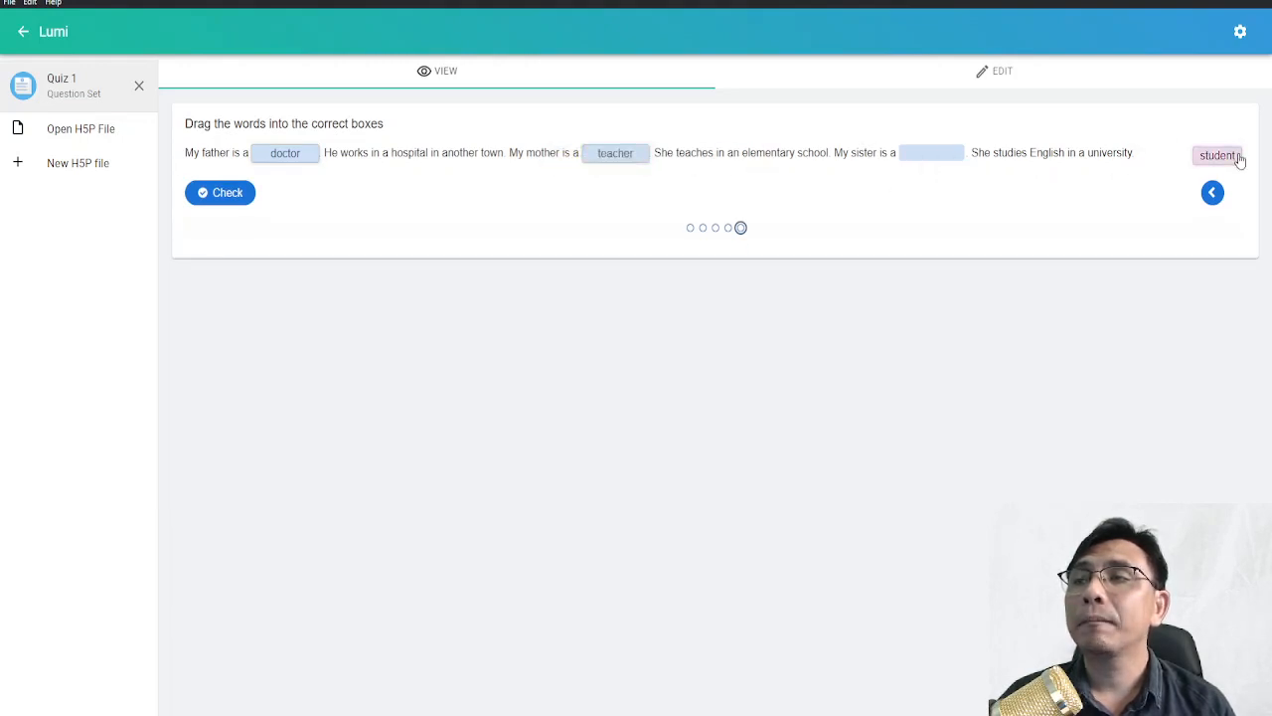
{"action": "left_click_drag", "start_coordinate": [1123, 155], "coordinate": [932, 164]}
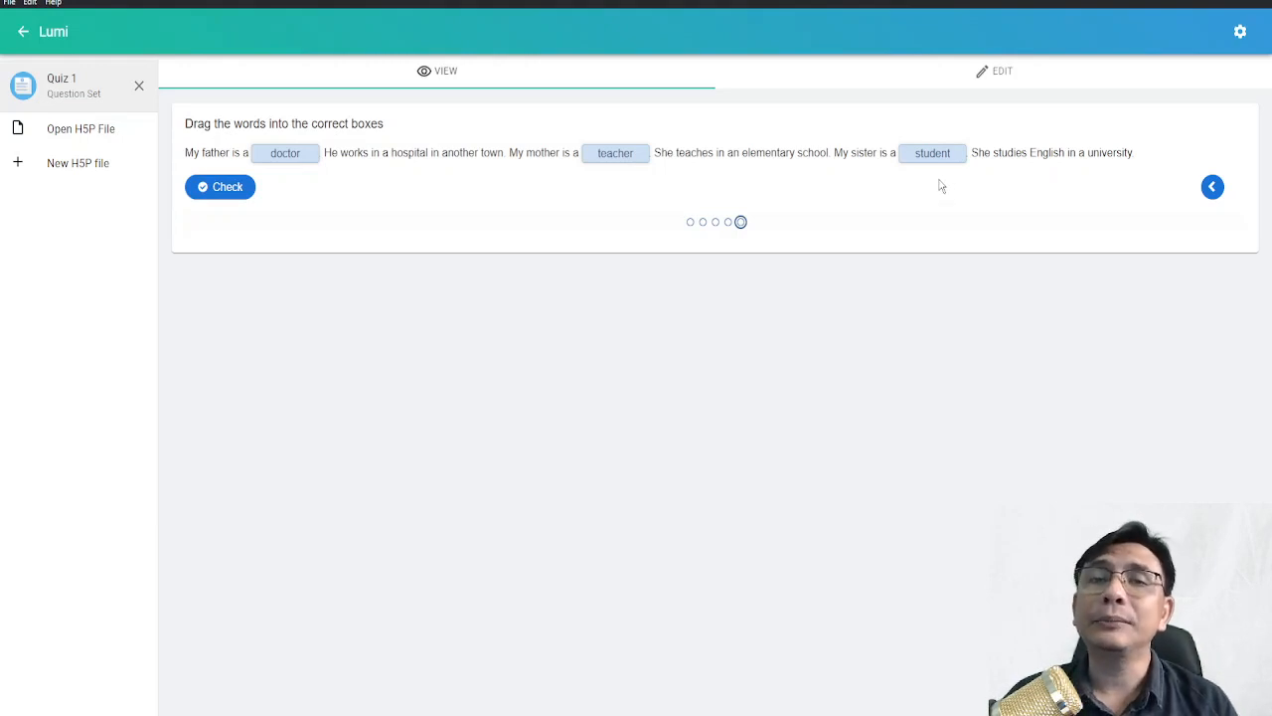
{"action": "left_click", "coordinate": [242, 191]}
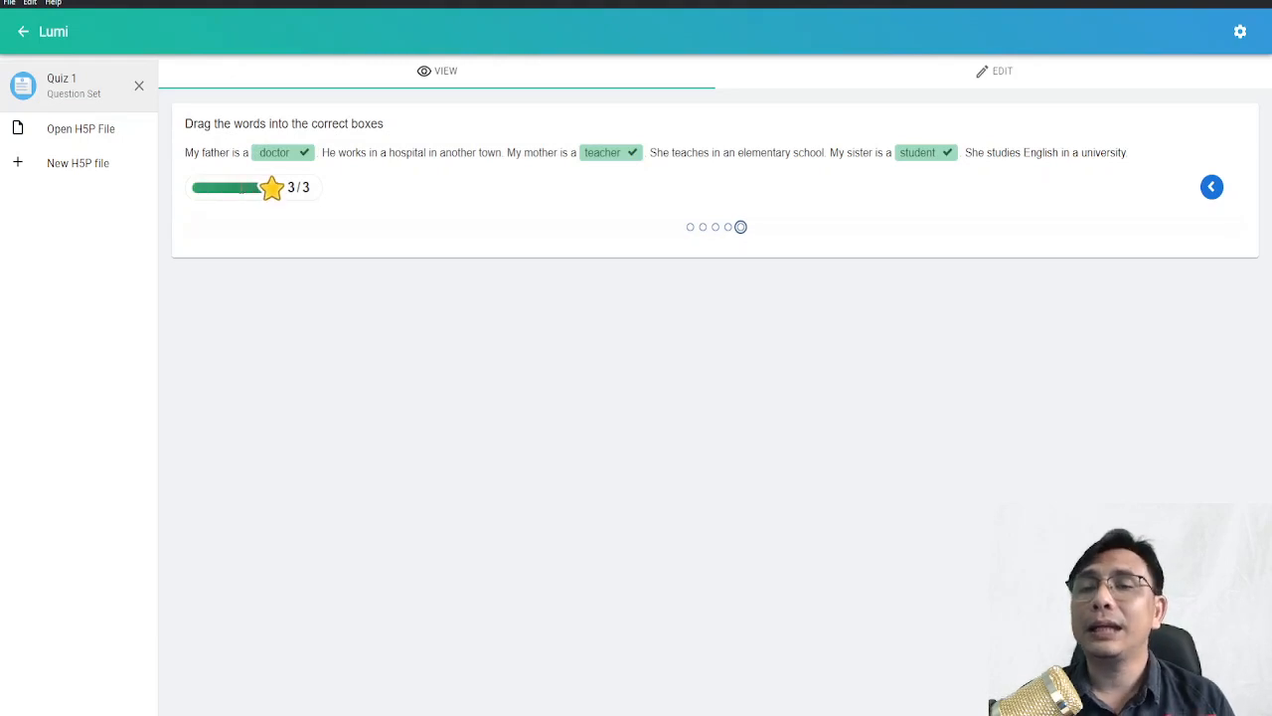